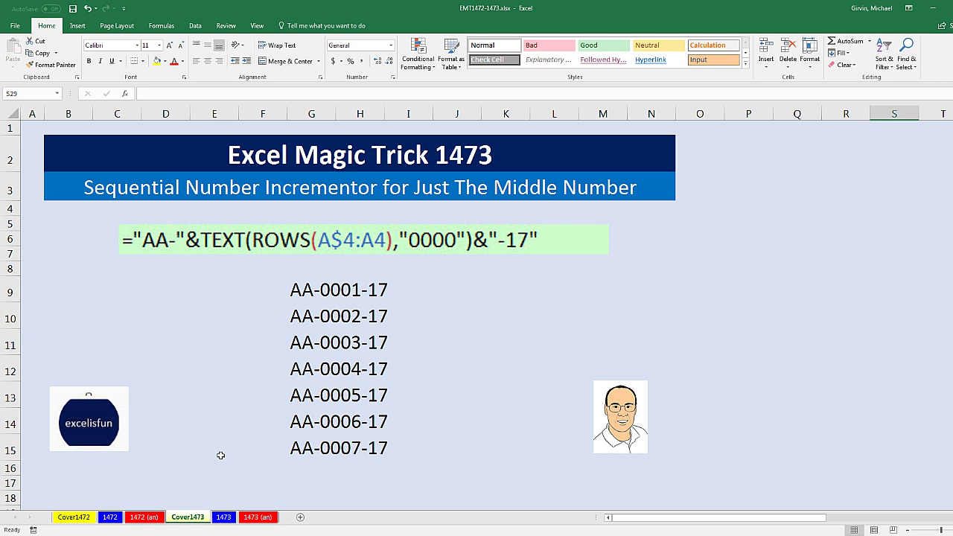
On sheet 1473, turn the code in A4 into the text formula ="AA-0001-17" and copy it down through A24.
left_click(224, 517)
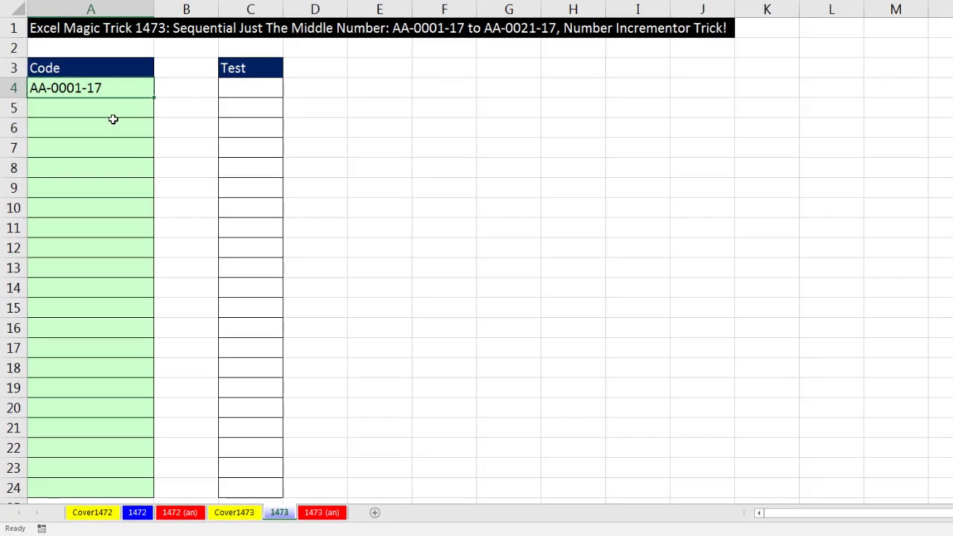
key("F2")
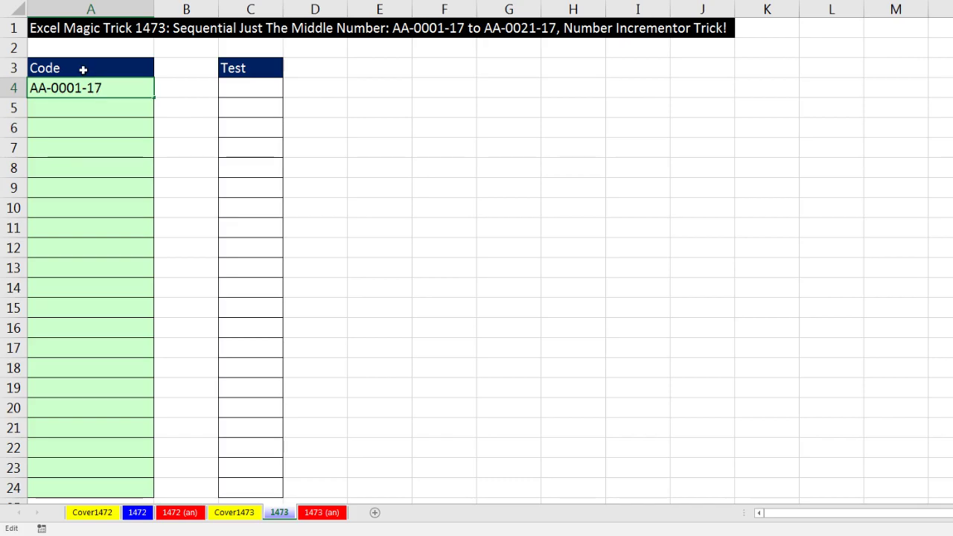
left_click(31, 91)
type("=\"")
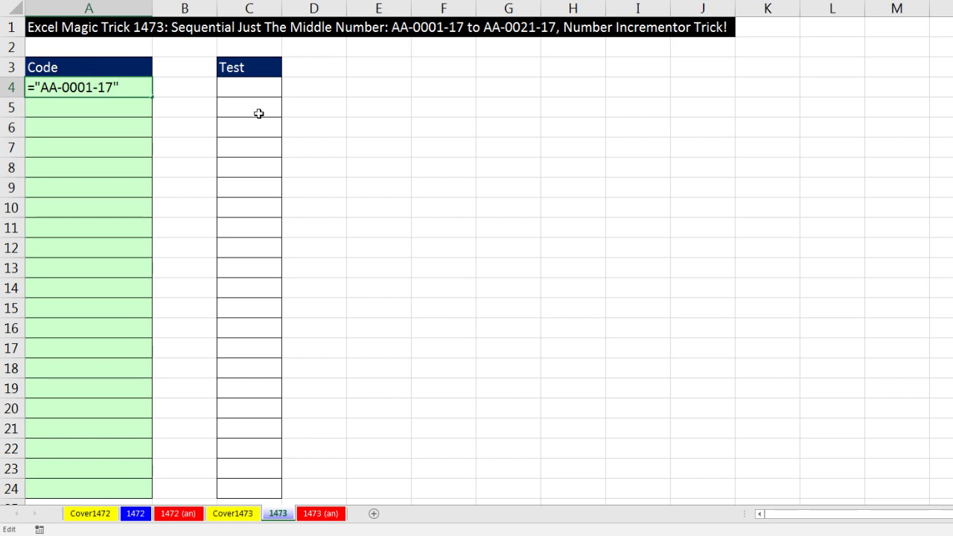
key("ctrl+Return")
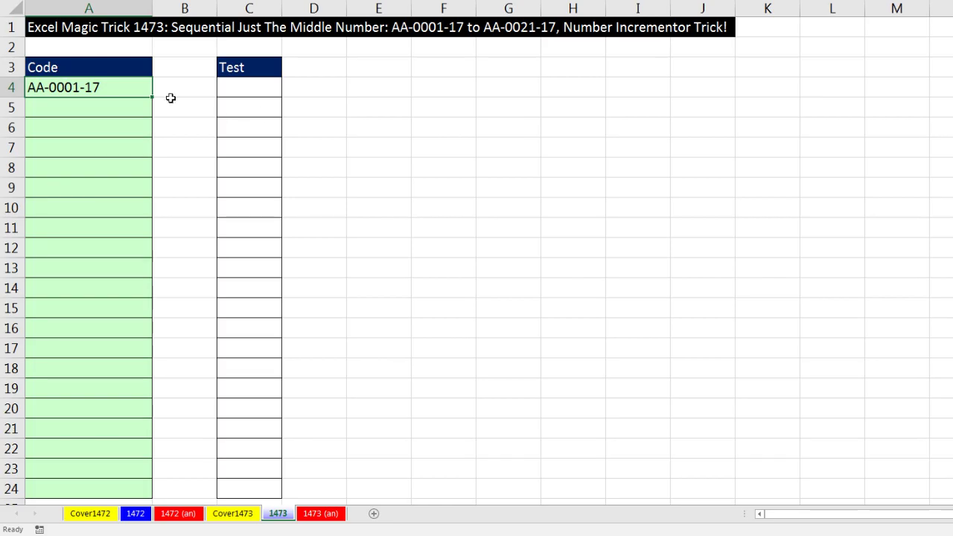
left_click_drag(153, 98, 138, 497)
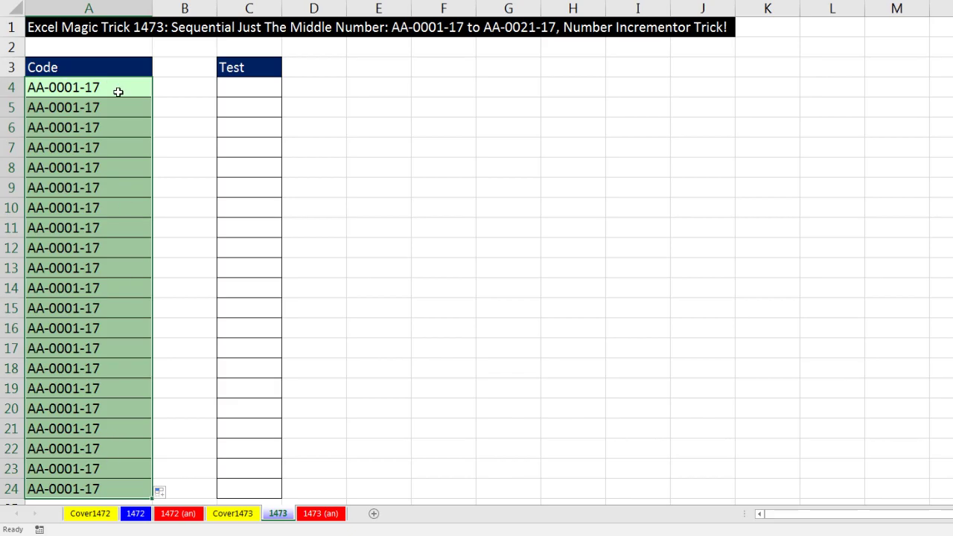
Enter the formula =ROWS(E4:E8) in cell C4 under Test.
left_click(230, 88)
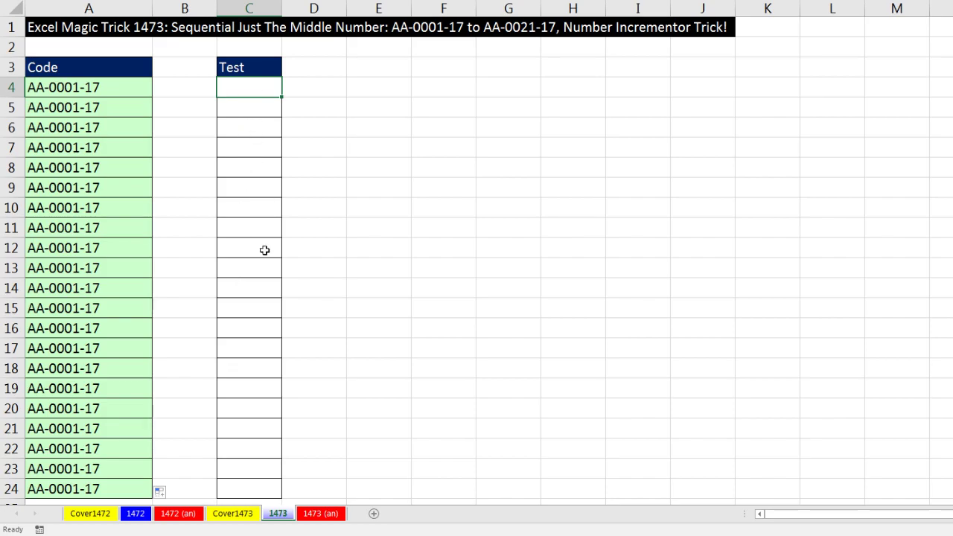
type("=rows")
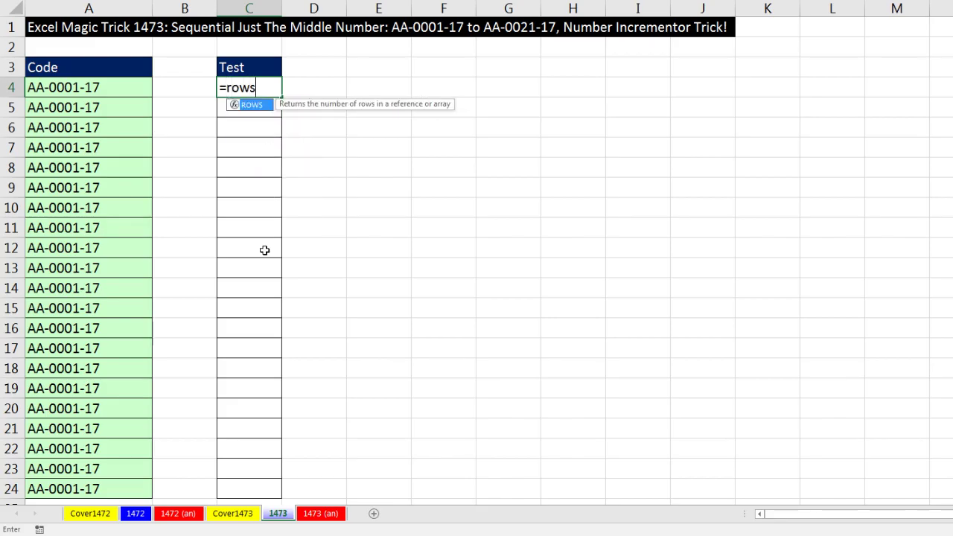
key("Tab")
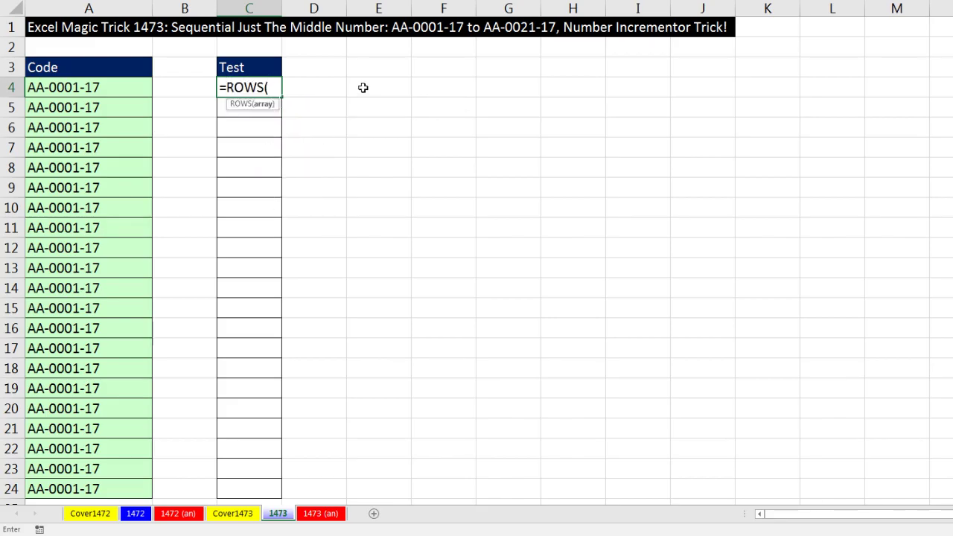
left_click_drag(362, 88, 363, 157)
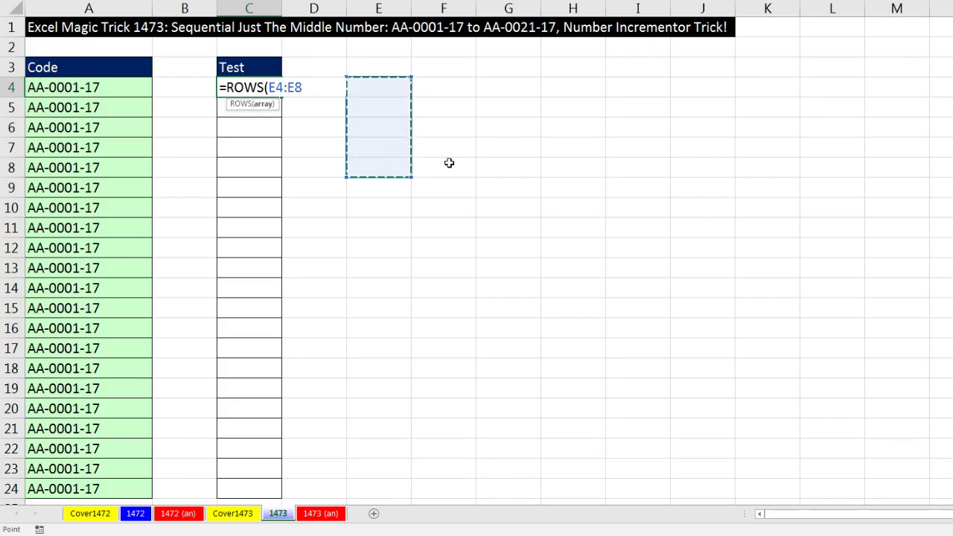
type(")")
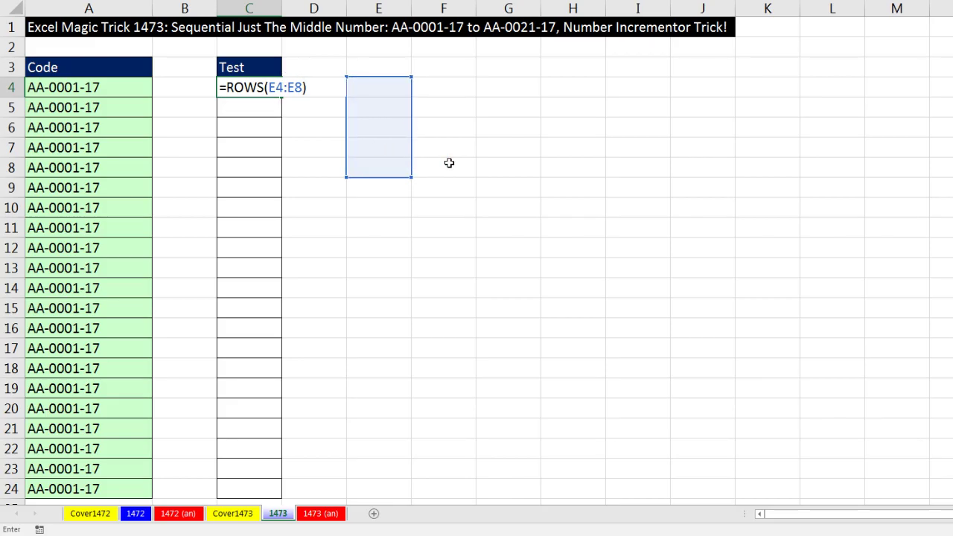
key("ctrl+Return")
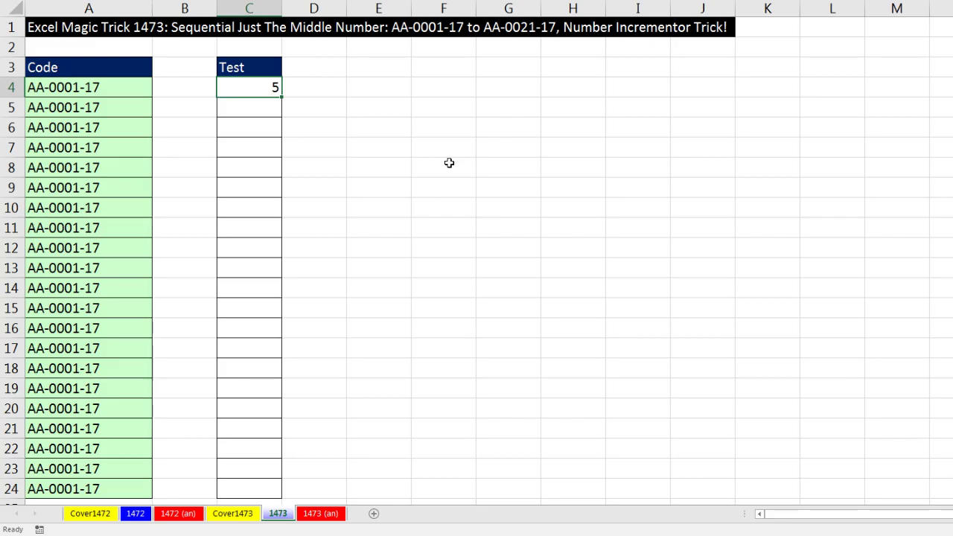
Replace the ROWS range in C4 with the expandable range C$4:C4 and copy the formula down through C24.
key("F2")
left_click(270, 87)
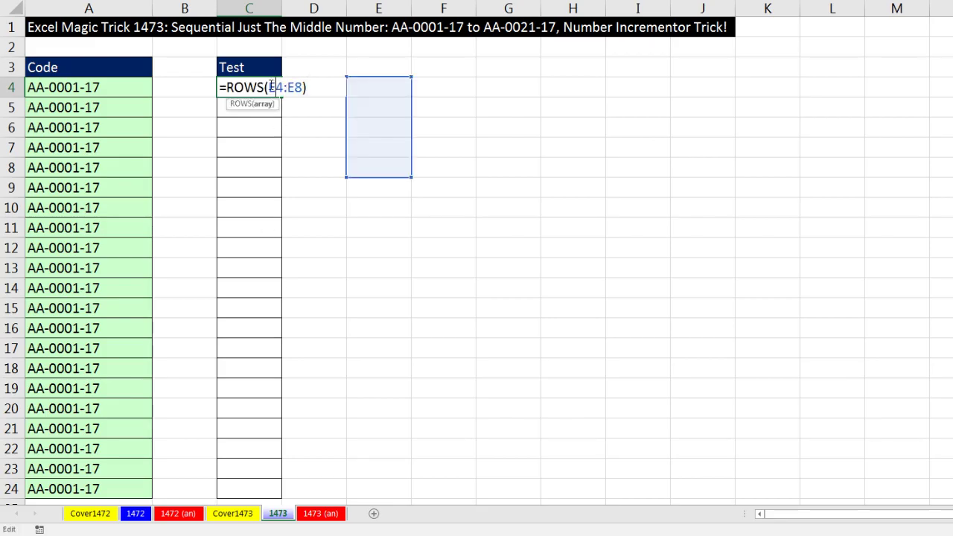
left_click_drag(277, 87, 299, 86)
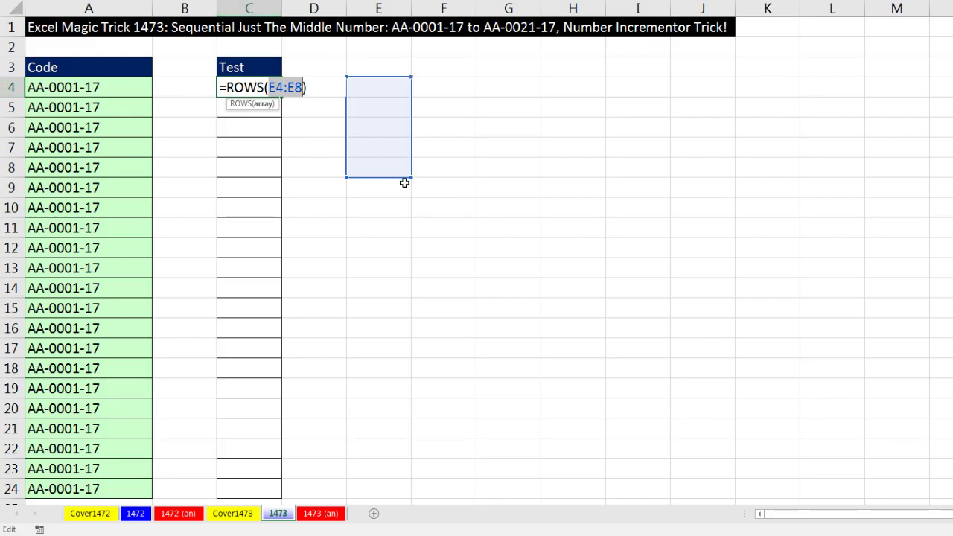
type("C")
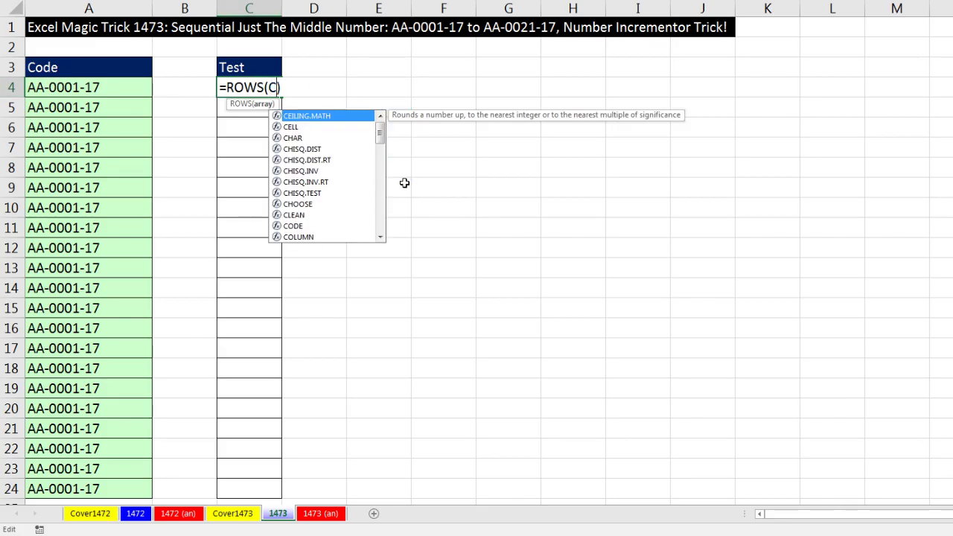
type("$4")
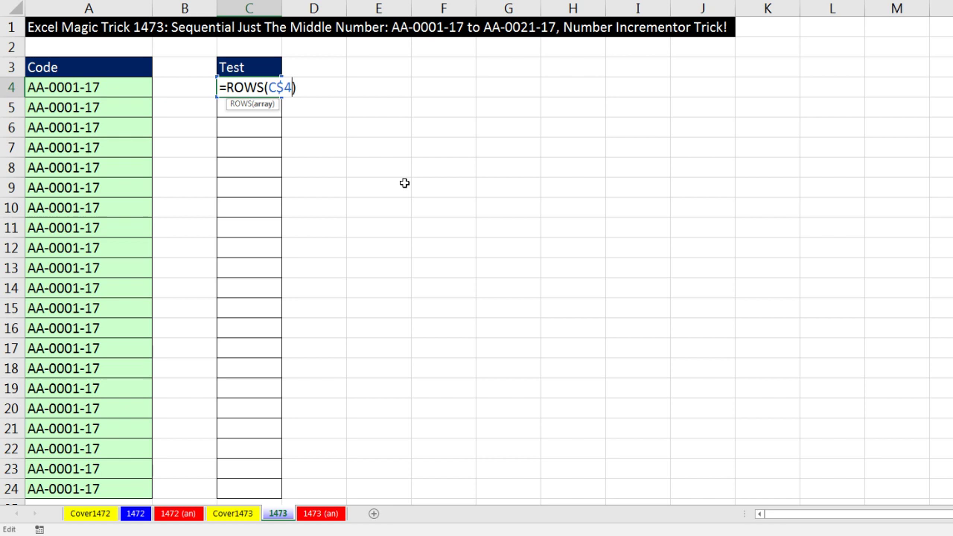
type(":C")
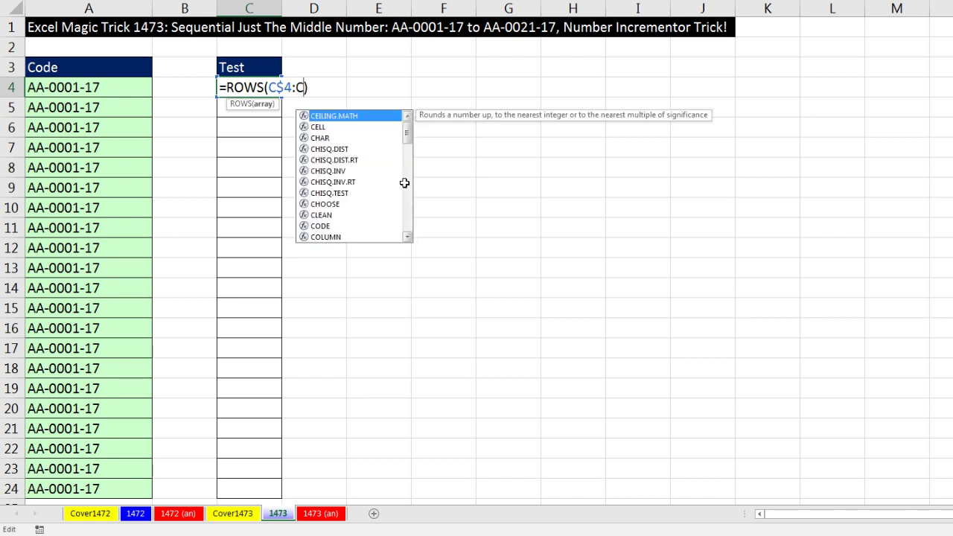
type("4")
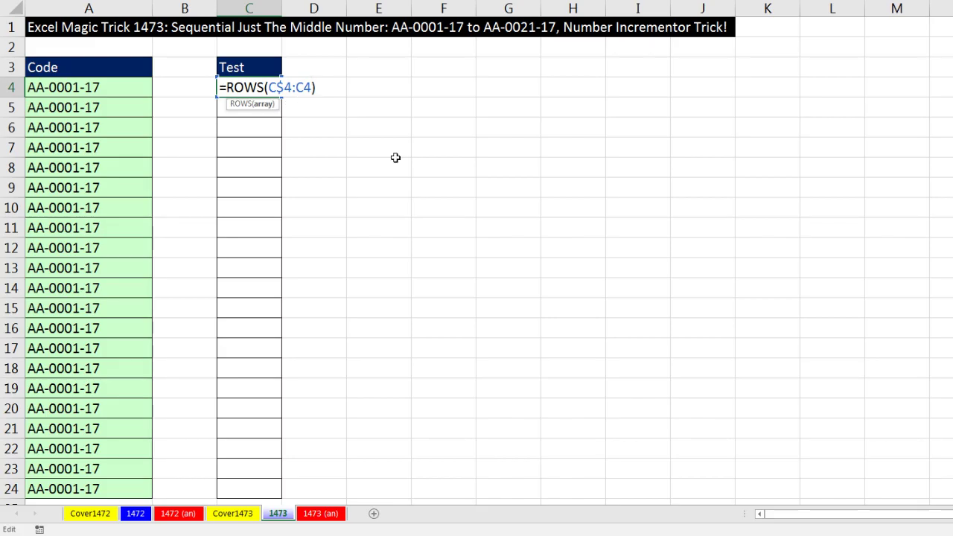
key("ctrl+Return")
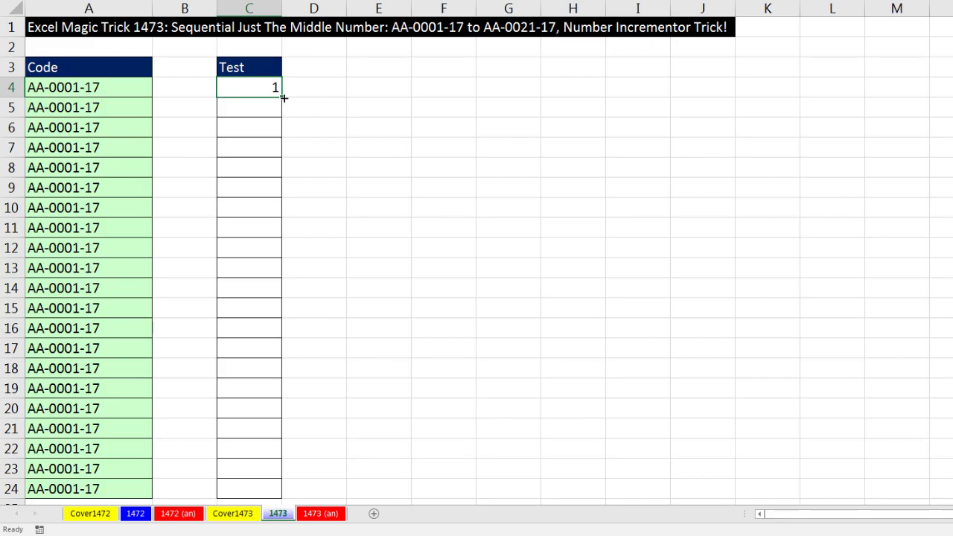
left_click_drag(281, 97, 277, 493)
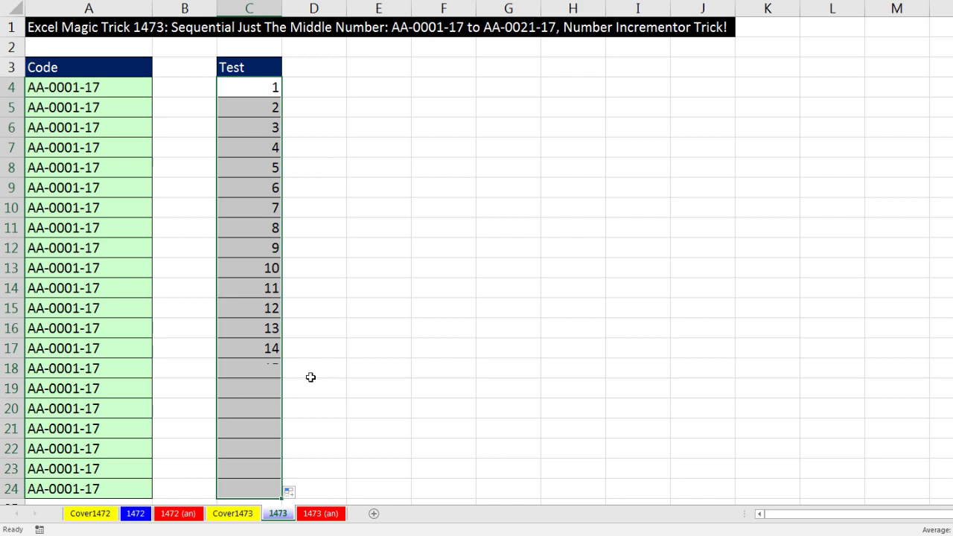
Examine the ROWS formulas in C5 through C9 to see how the range reference expands row by row.
left_click(264, 109)
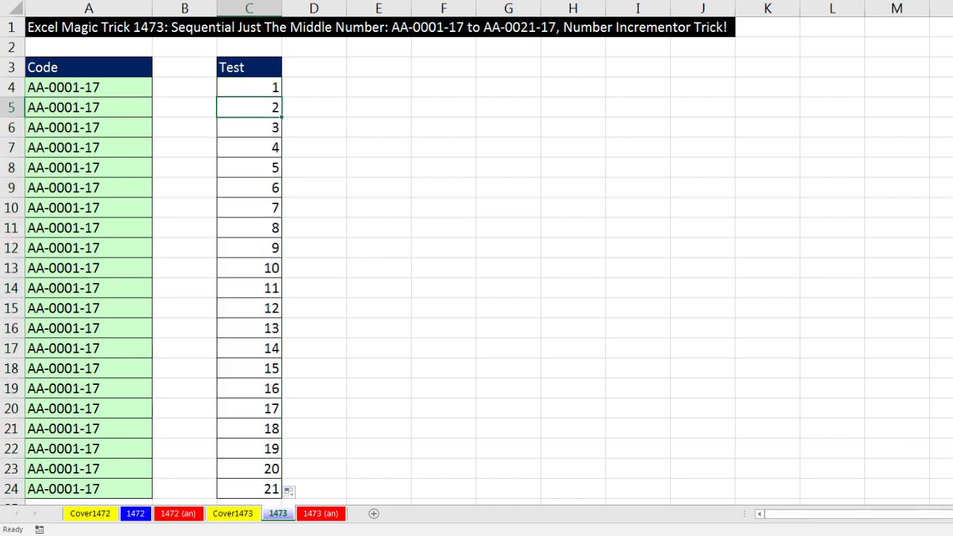
key("F2")
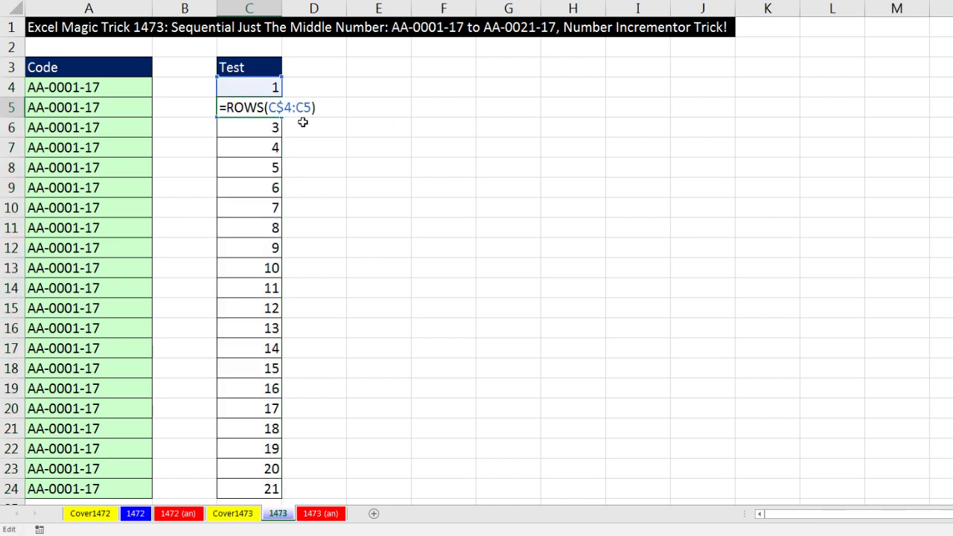
key("Return")
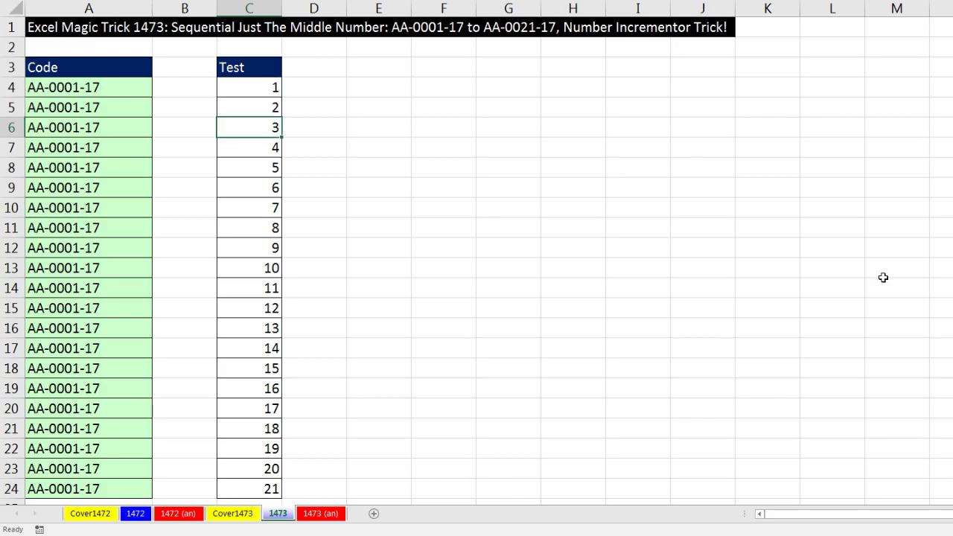
key("F2")
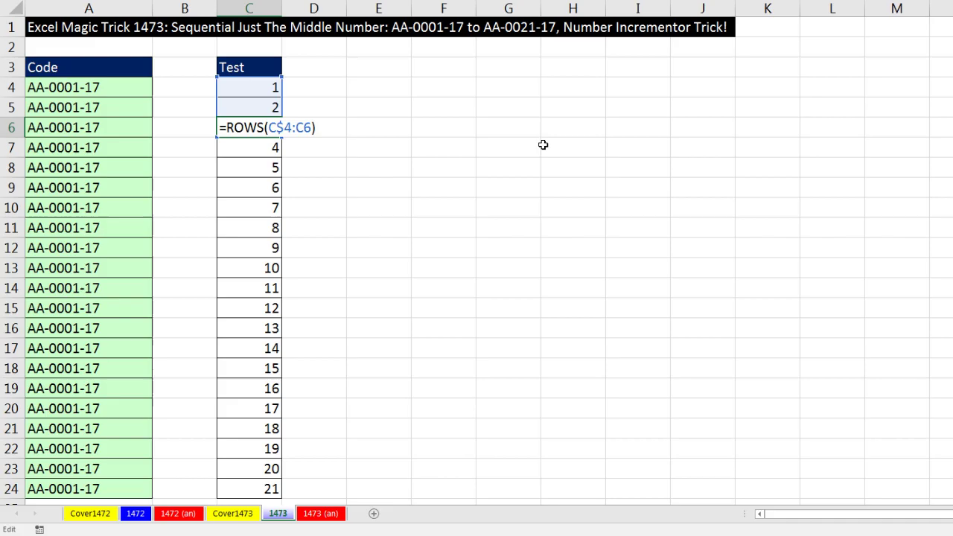
key("Return")
key("F2")
key("Return")
key("F2")
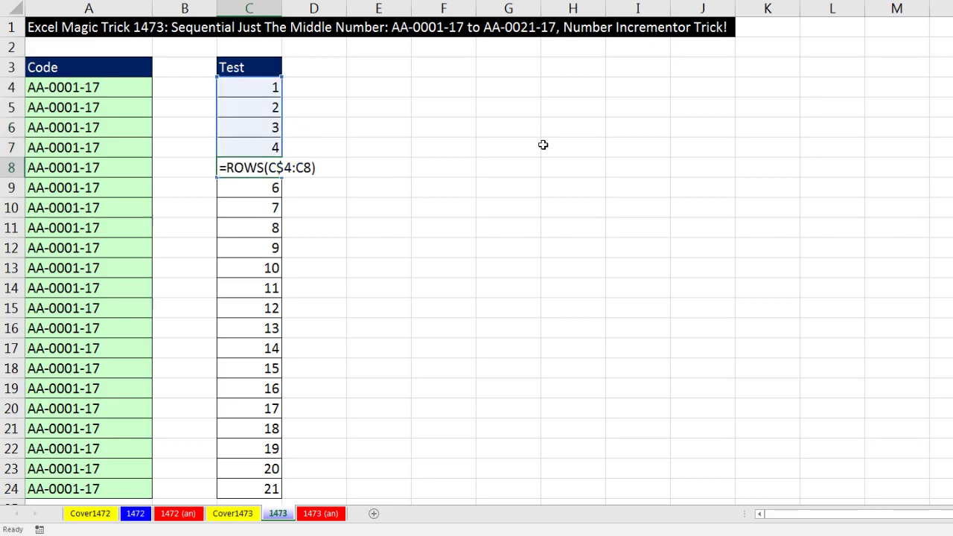
key("Return")
key("F2")
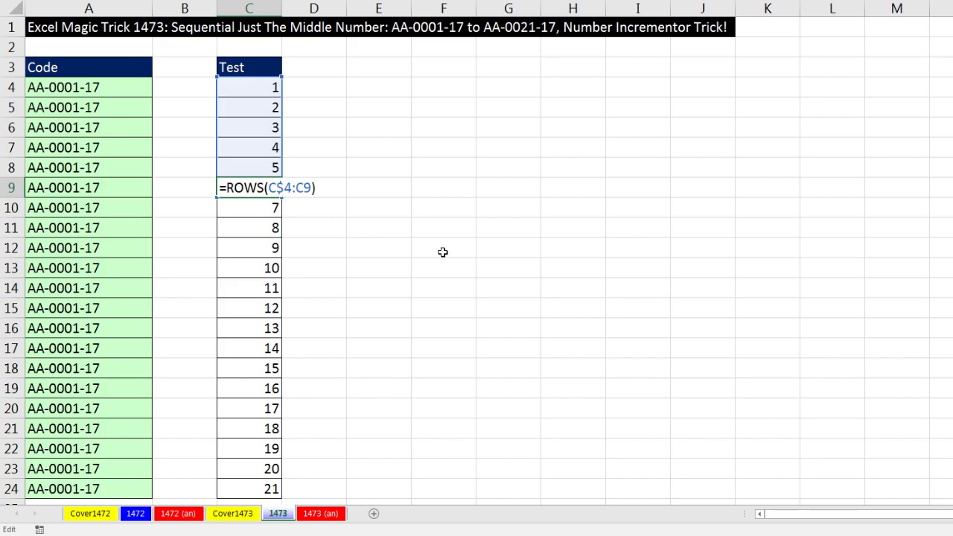
key("Return")
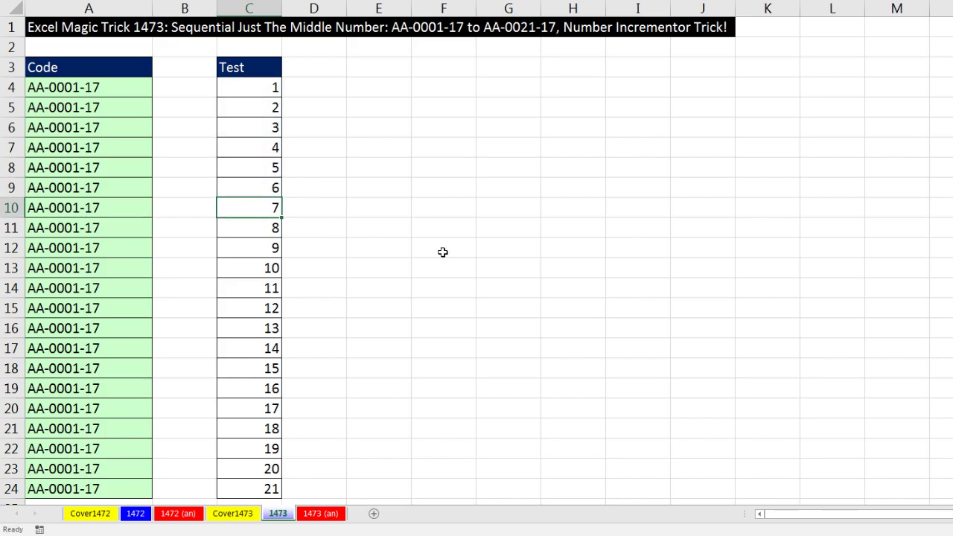
Replace the 0001 in A4's formula with a two-ampersand join, so that it reads ="AA-"&&"-17".
left_click(71, 87)
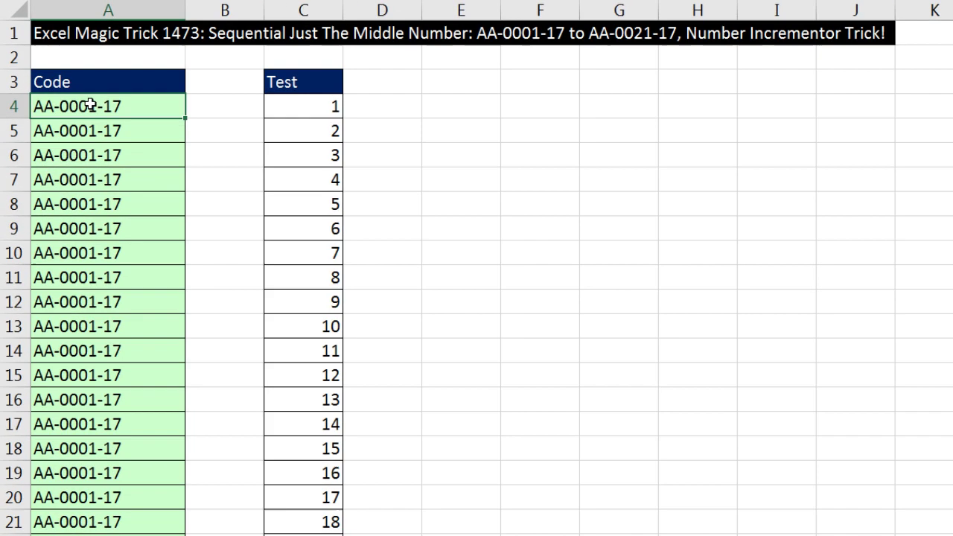
key("F2")
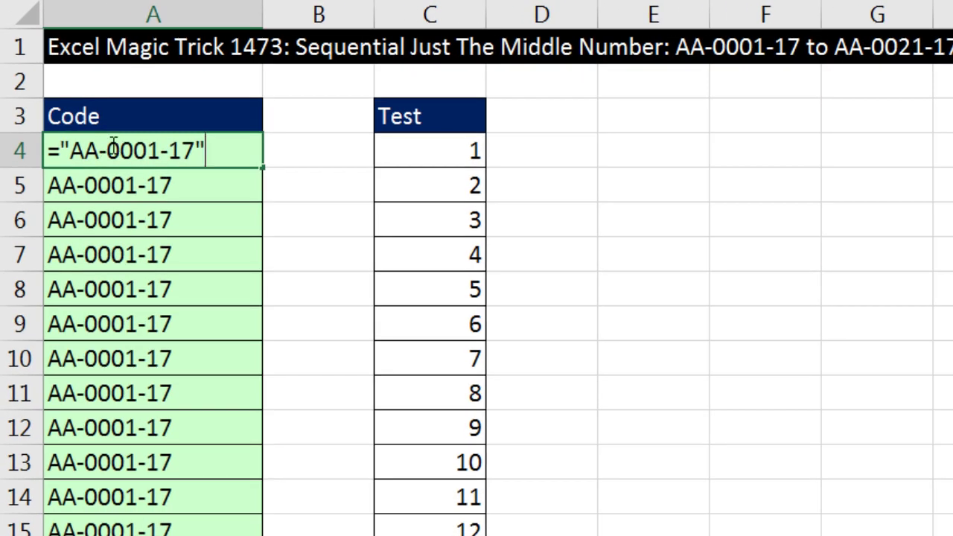
left_click_drag(112, 146, 161, 147)
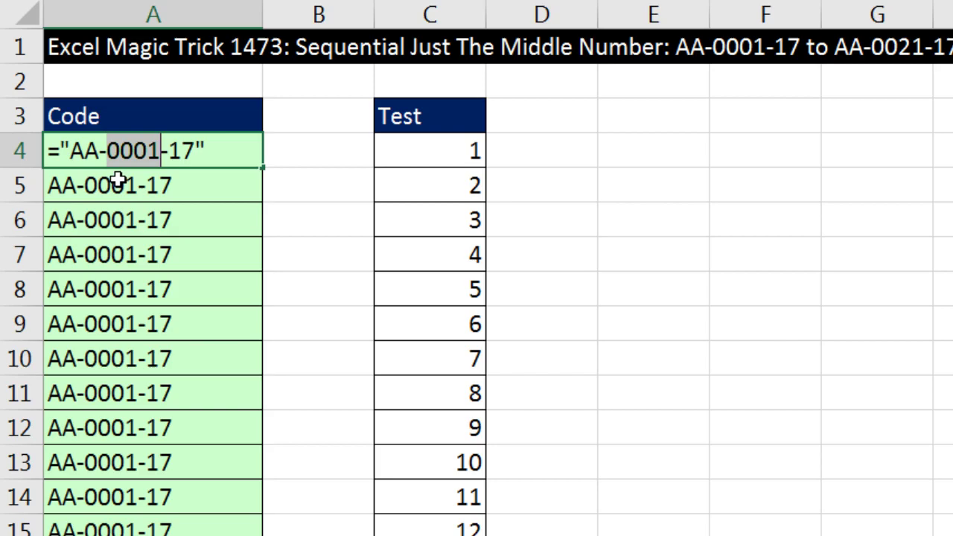
type("\"")
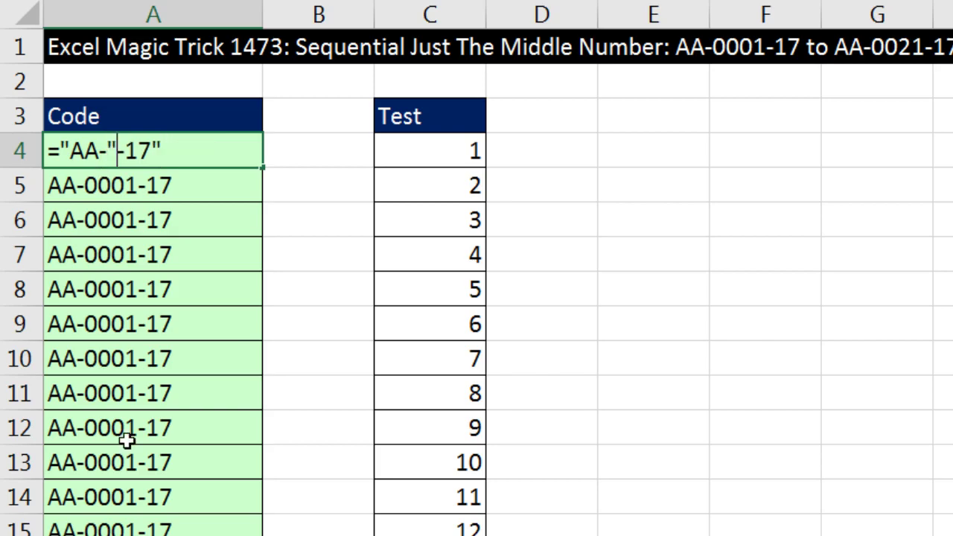
type("&&\"")
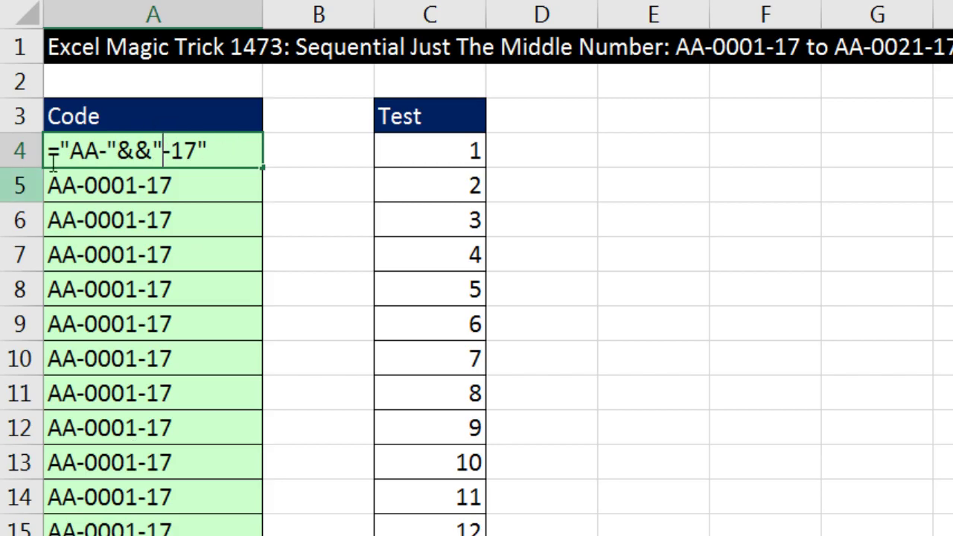
Insert ROWS(A$4:A4) between the two ampersands in A4's formula and copy the formula down through A24.
left_click(136, 152)
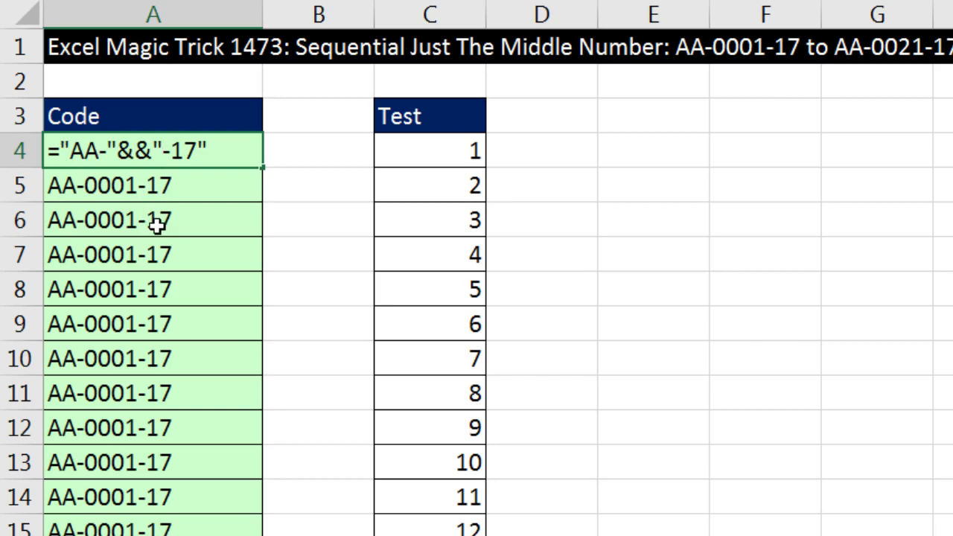
type("rows")
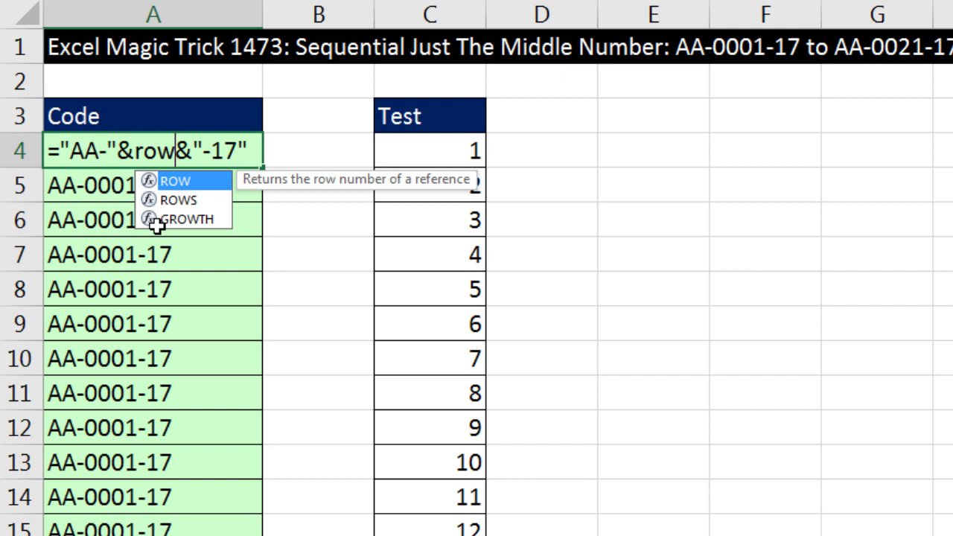
key("Tab")
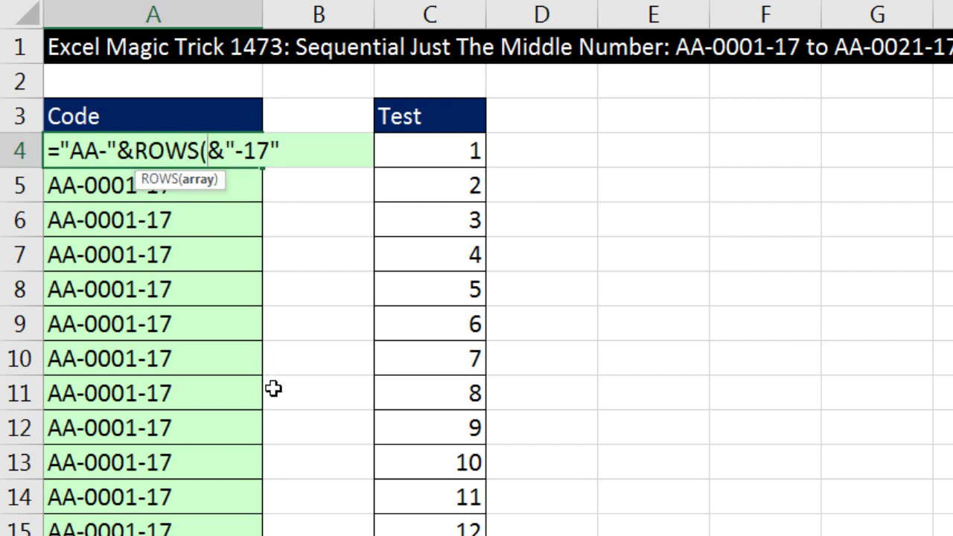
type("A")
type("$4:A4")
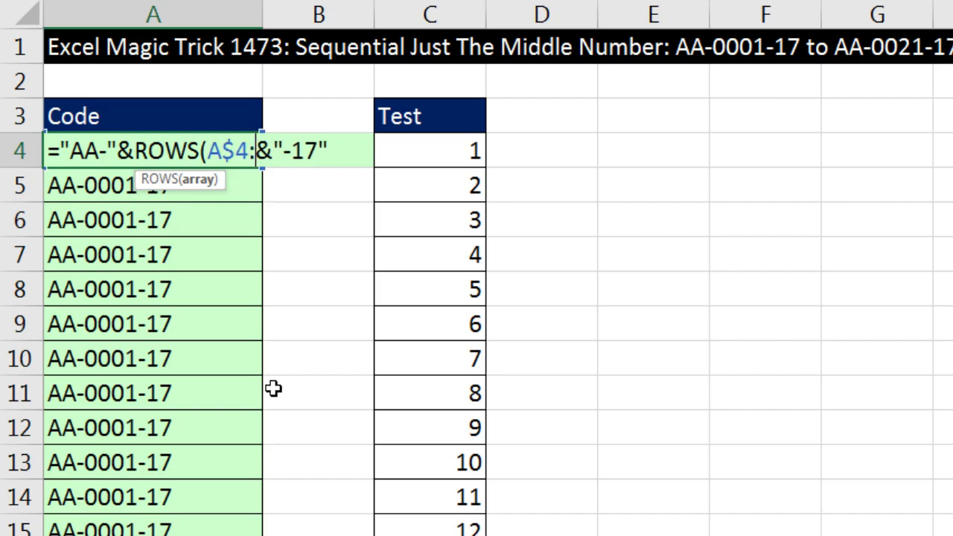
type(")")
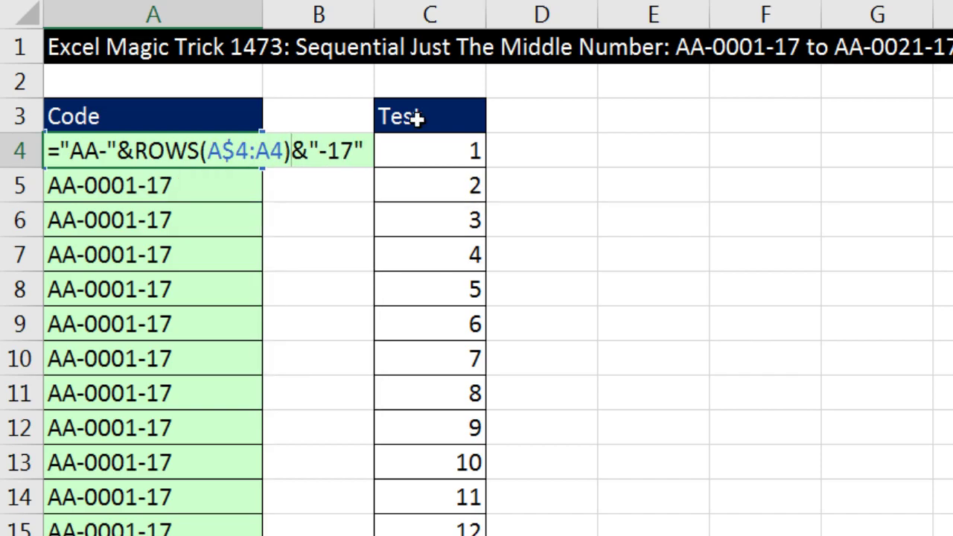
left_click_drag(136, 152, 299, 156)
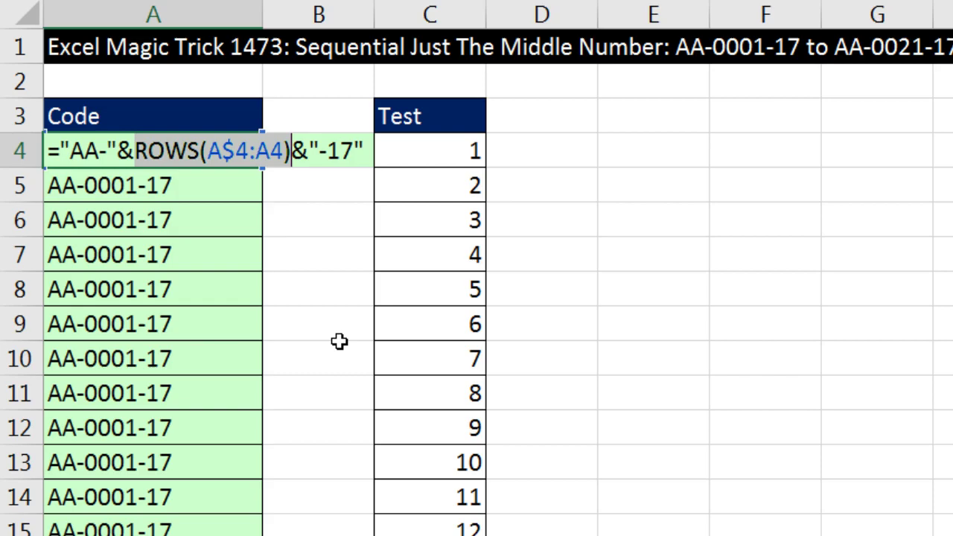
key("ctrl+Return")
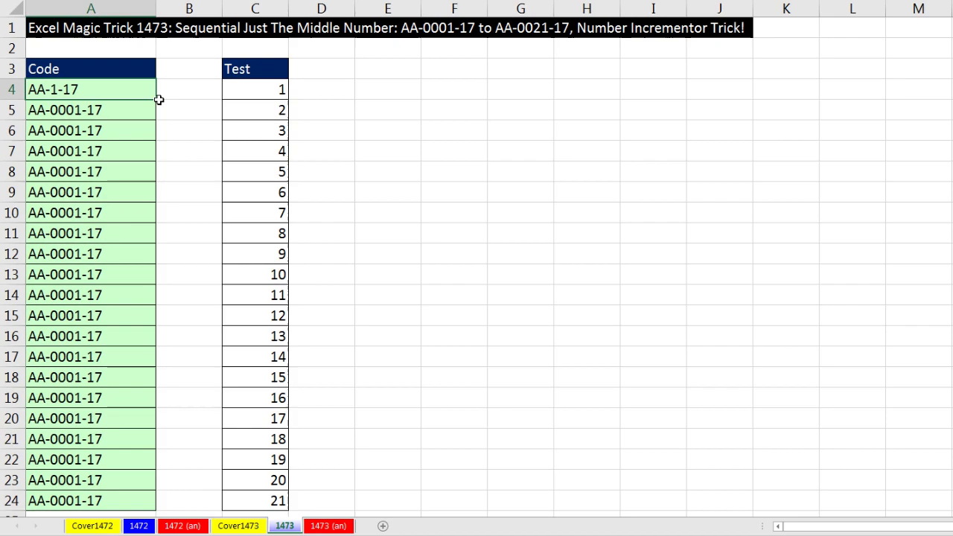
double_click(151, 97)
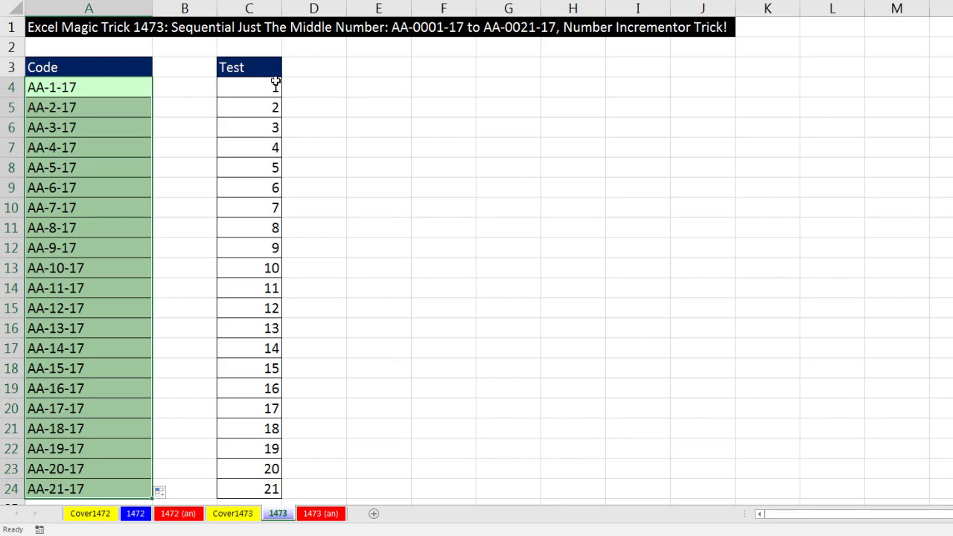
Apply the custom number format 0000 to the Test values in C4:C24.
left_click_drag(249, 86, 278, 481)
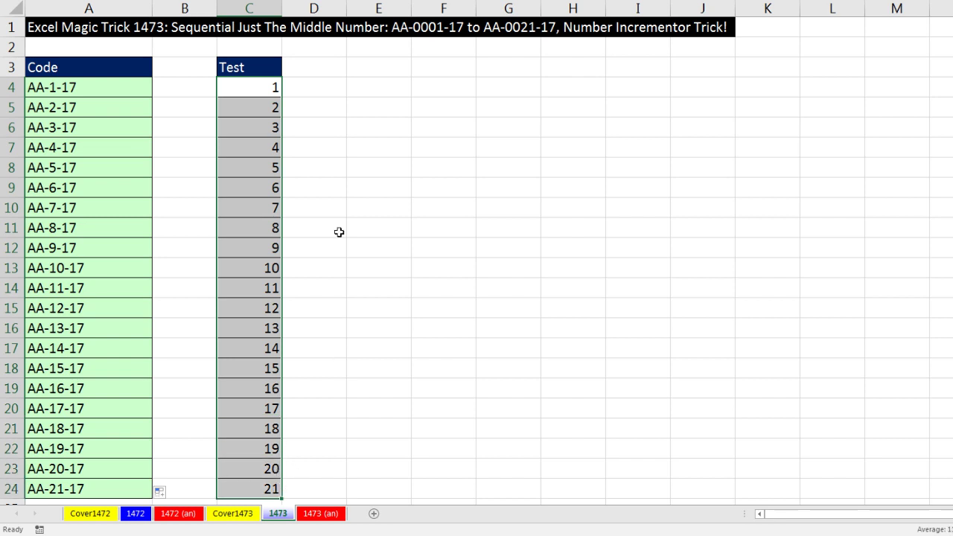
key("ctrl+1")
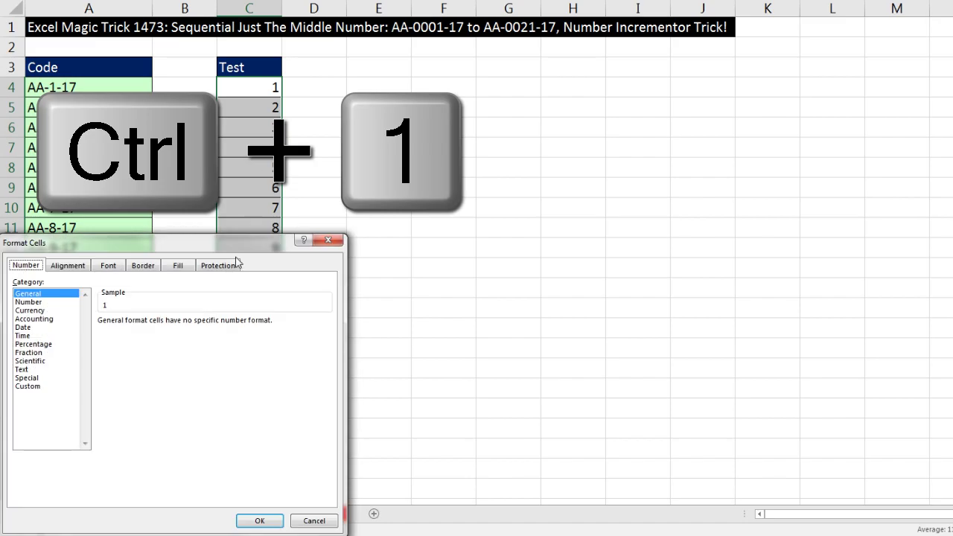
left_click_drag(237, 250, 368, 107)
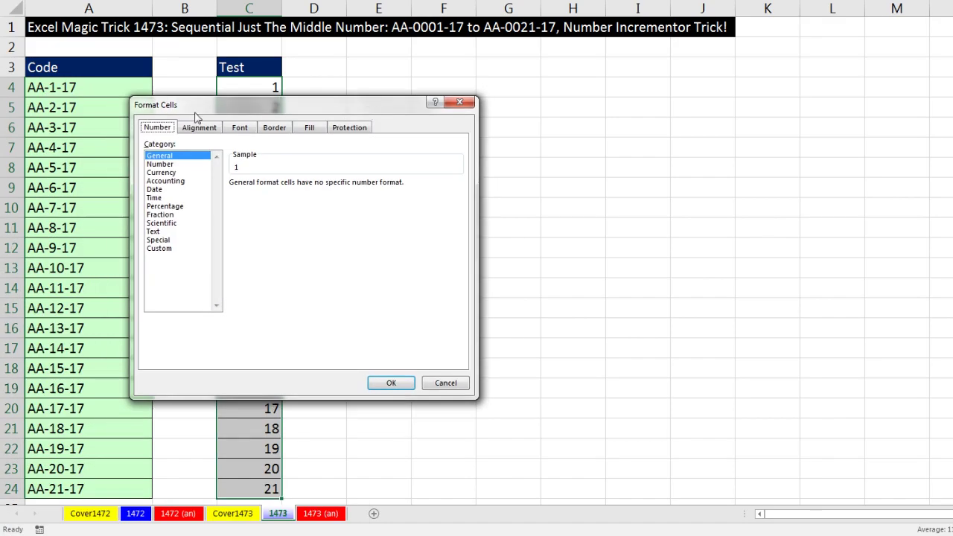
left_click(158, 248)
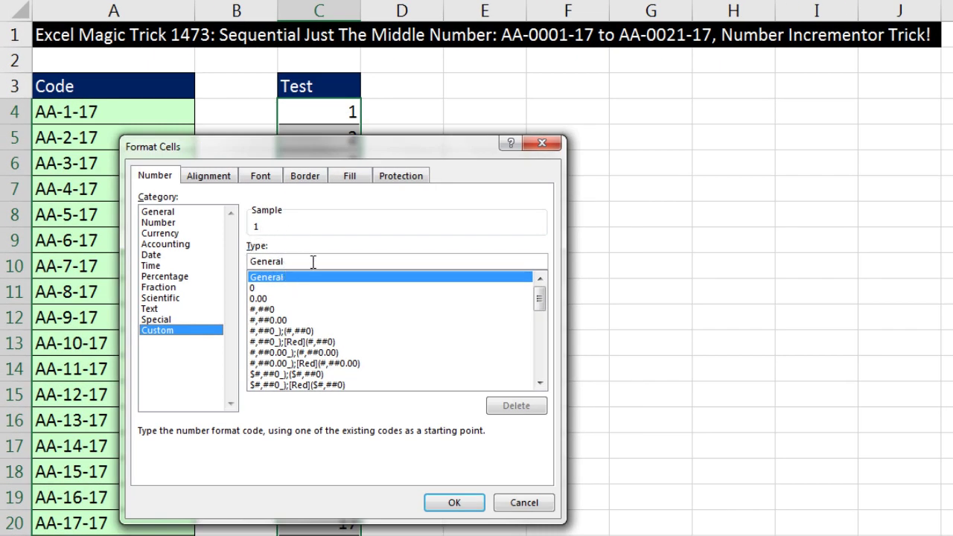
left_click_drag(310, 262, 239, 257)
type("0")
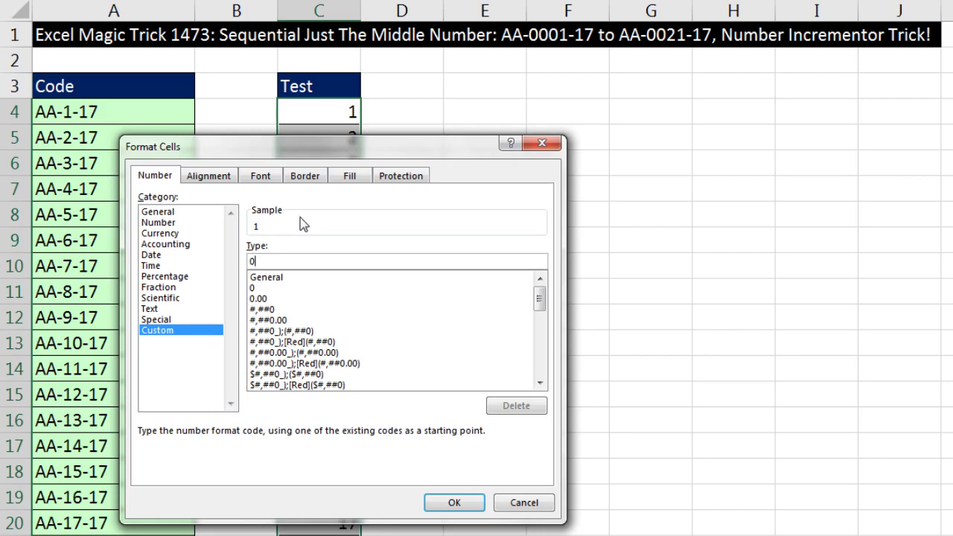
type("000")
left_click(469, 505)
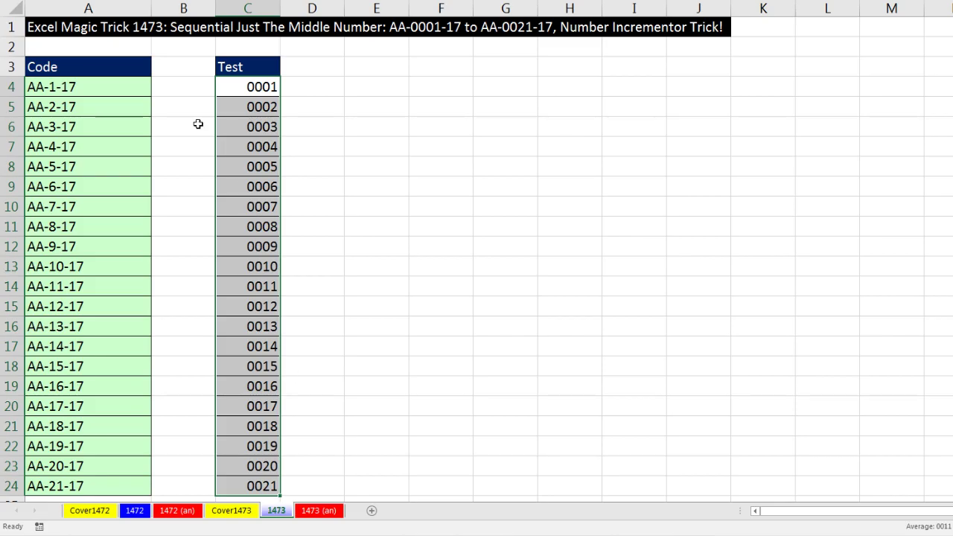
Try to apply the custom number format 0000 to the codes in A4:A24, and undo it.
left_click(109, 90)
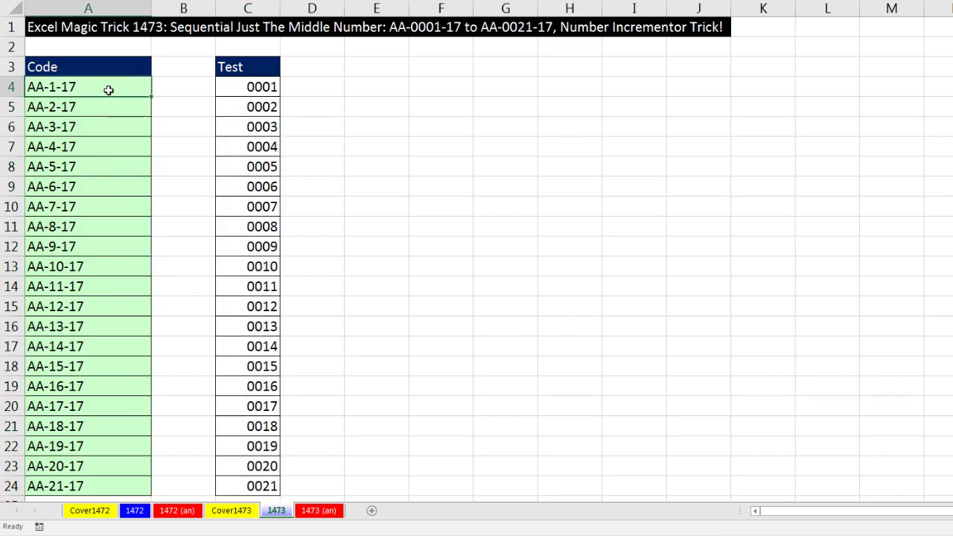
left_click_drag(110, 90, 96, 489)
key("ctrl+1")
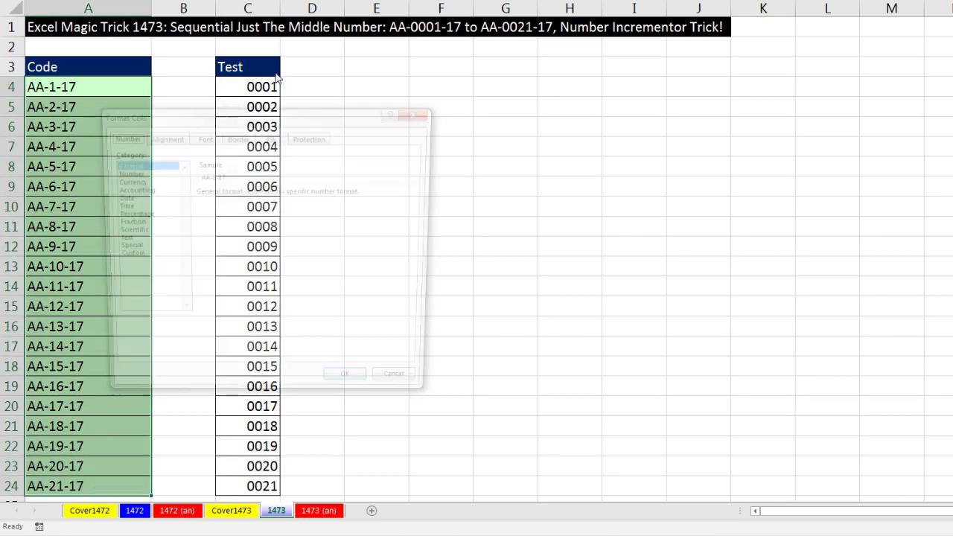
left_click(131, 257)
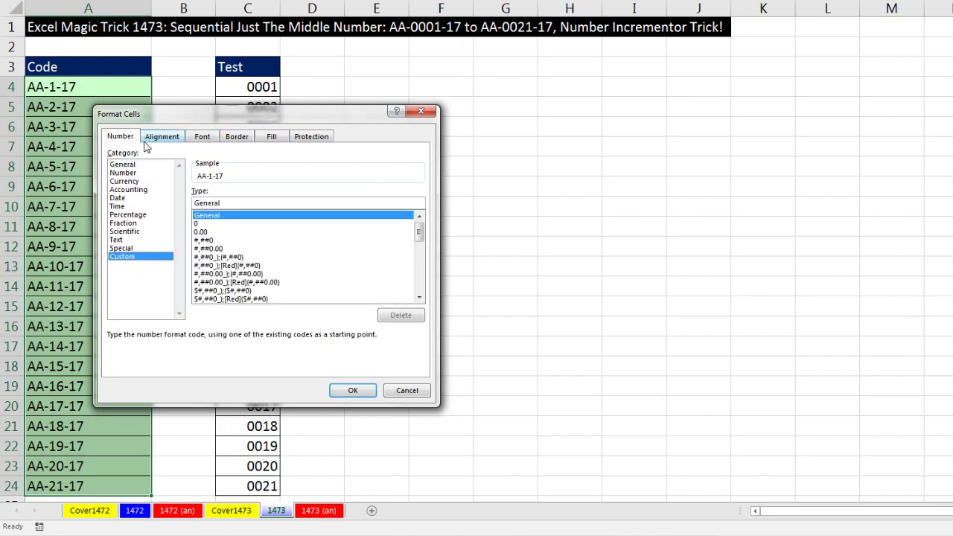
type("0000")
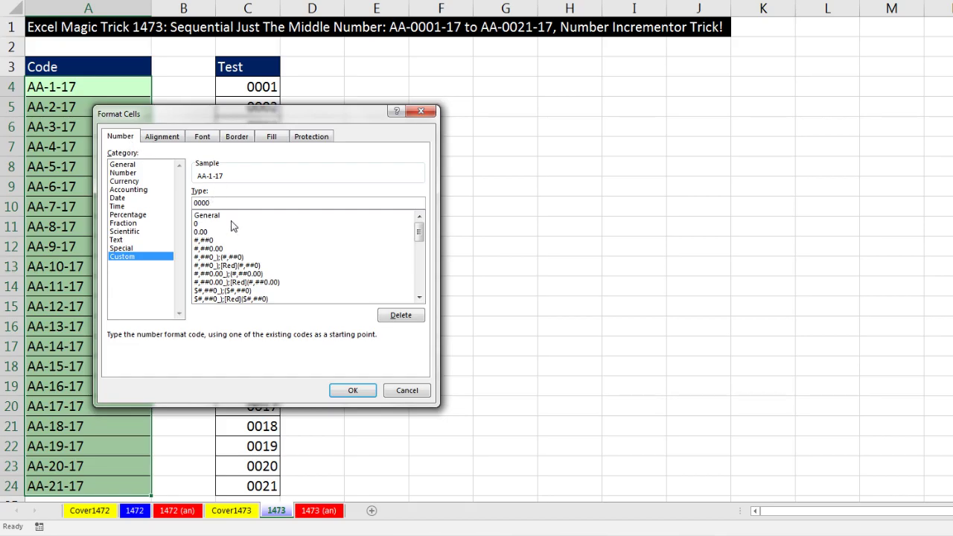
left_click(352, 391)
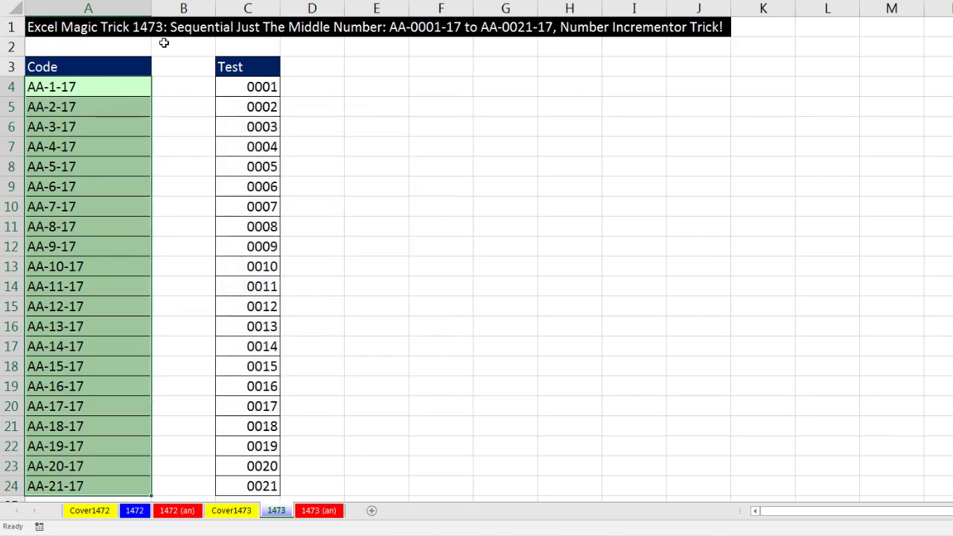
key("ctrl+z")
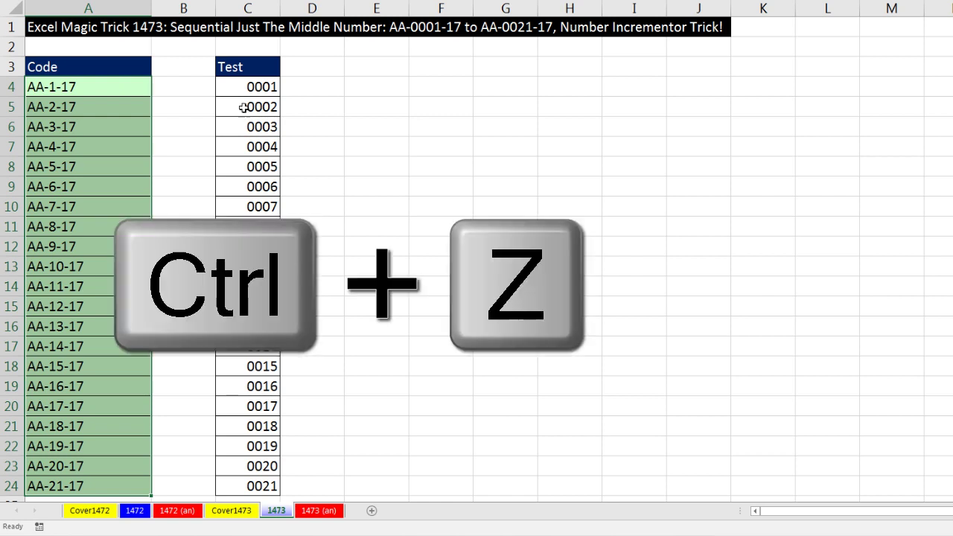
Start wrapping ROWS(A$4:A4) in A4's formula in a TEXT function, with ROWS as the value argument.
left_click(123, 87)
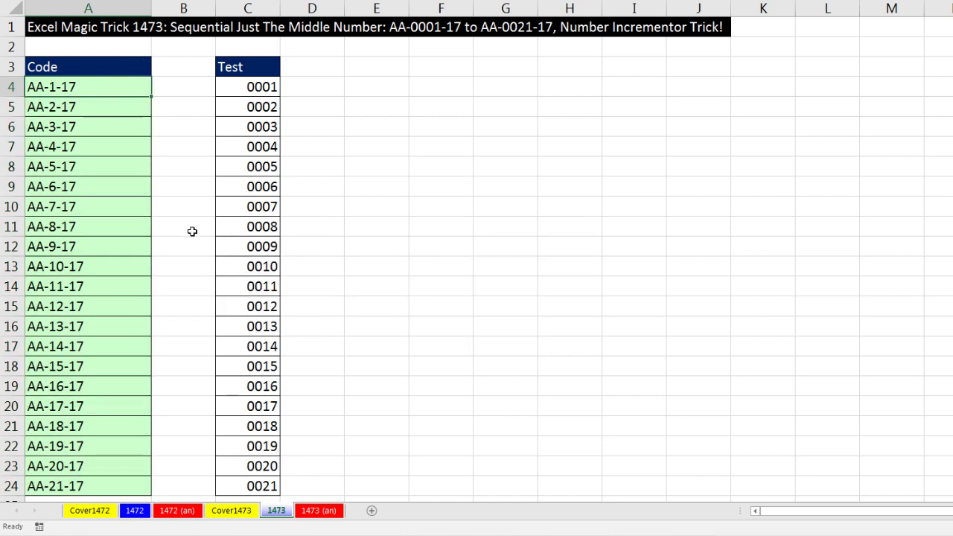
key("F2")
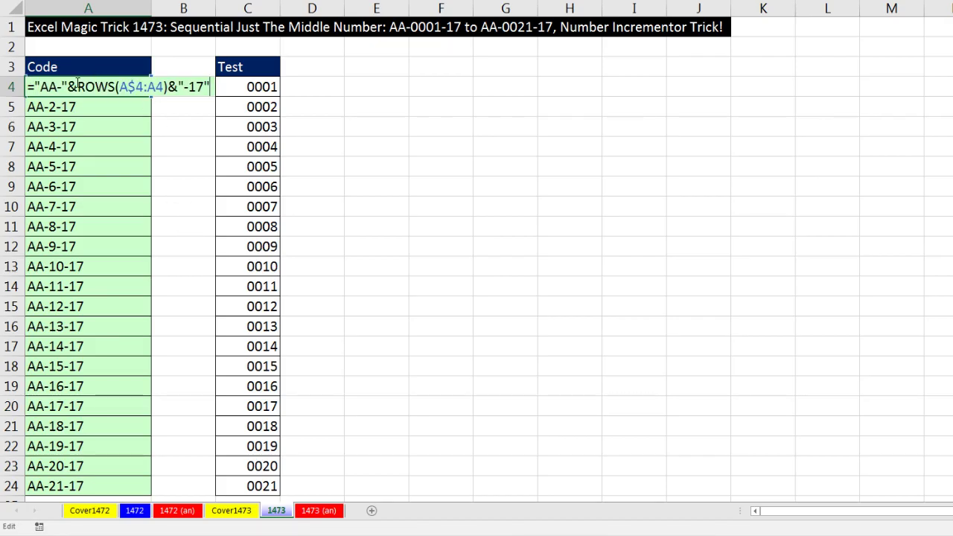
left_click_drag(76, 86, 172, 89)
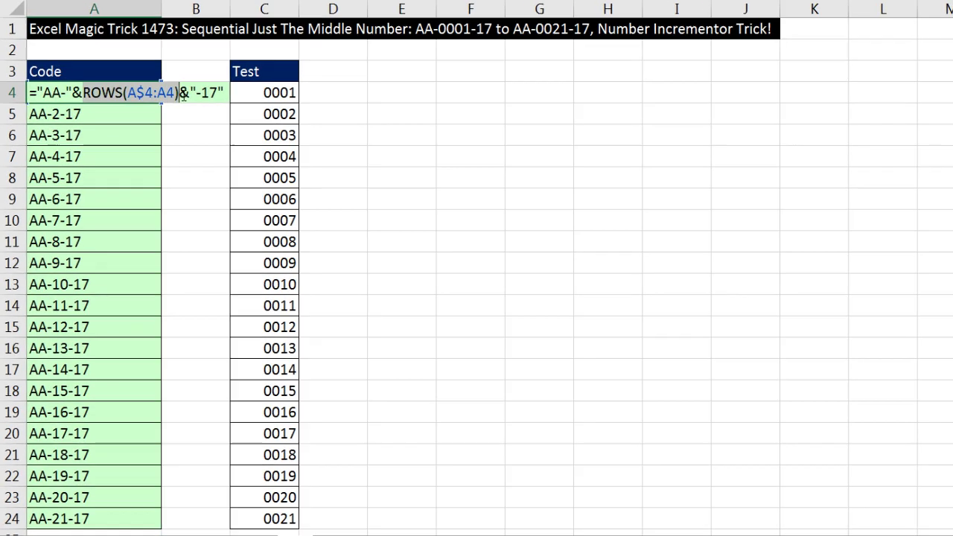
left_click(82, 92)
type("text")
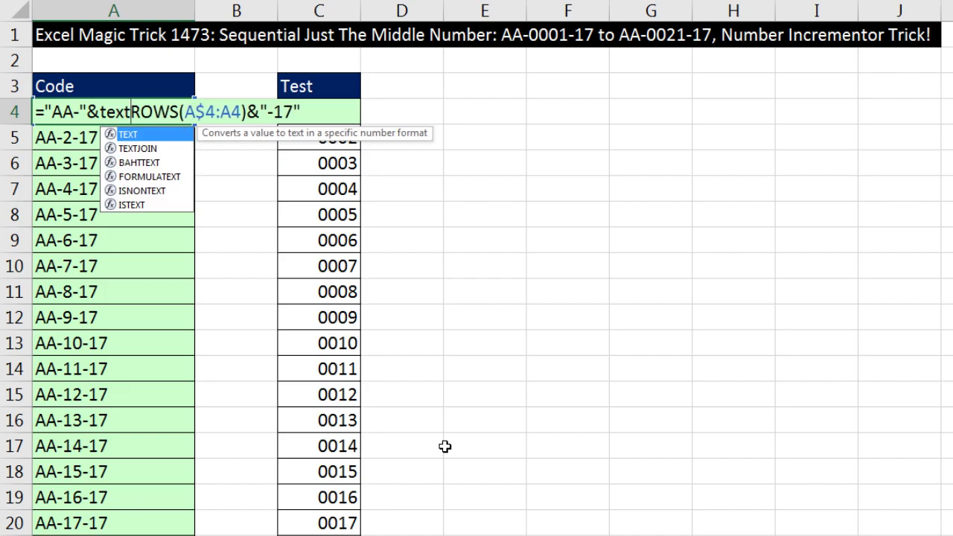
key("Tab")
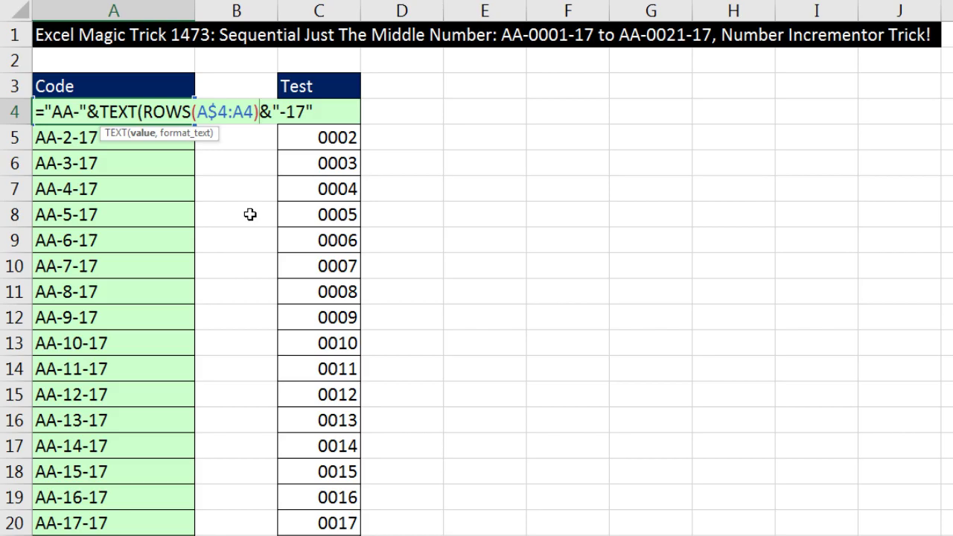
Complete the TEXT function in A4 with the format "0000" and copy the formula down through A24.
type(",")
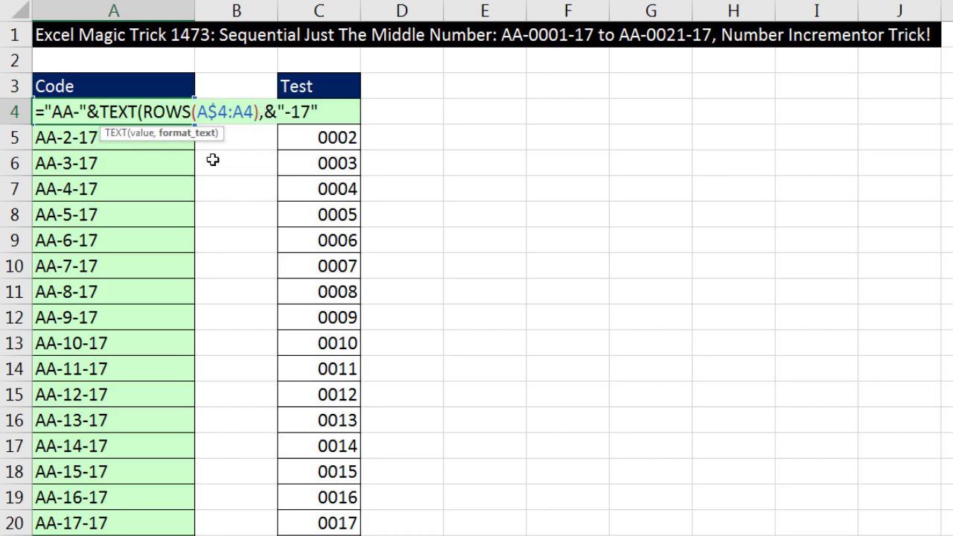
type("\"0000")
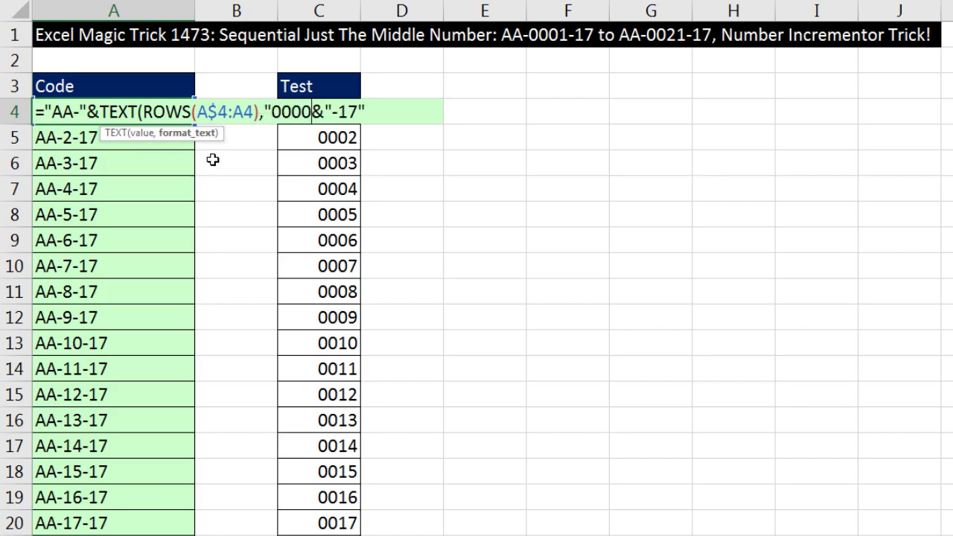
type("\"")
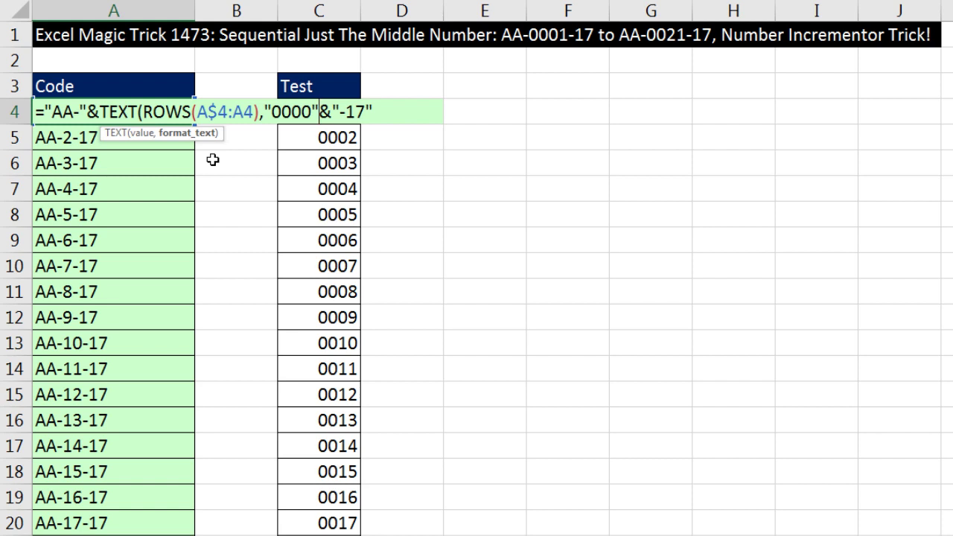
type(")")
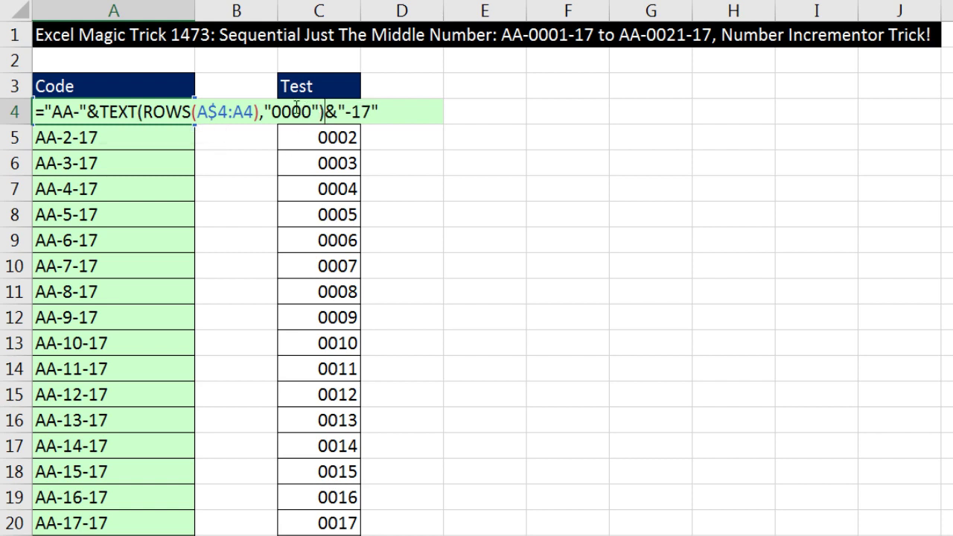
left_click(293, 112)
key("ctrl+Return")
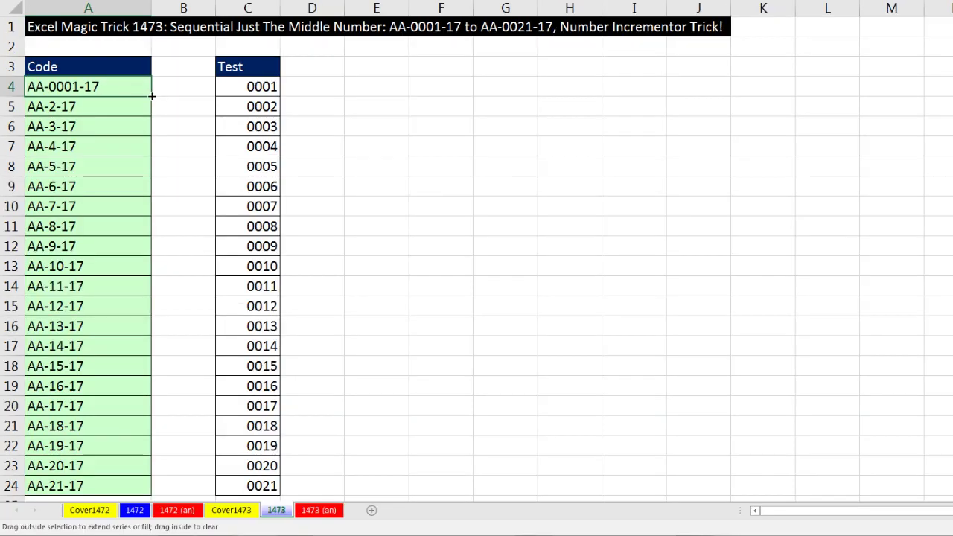
double_click(196, 124)
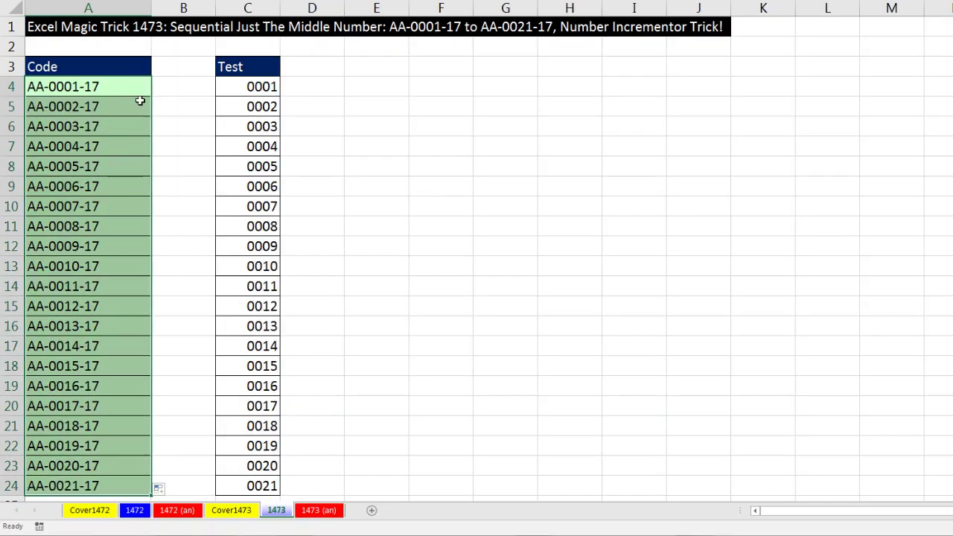
Examine the formula in A10, focusing on its ROWS(A$4:A10) part, and leave it unedited.
left_click(102, 209)
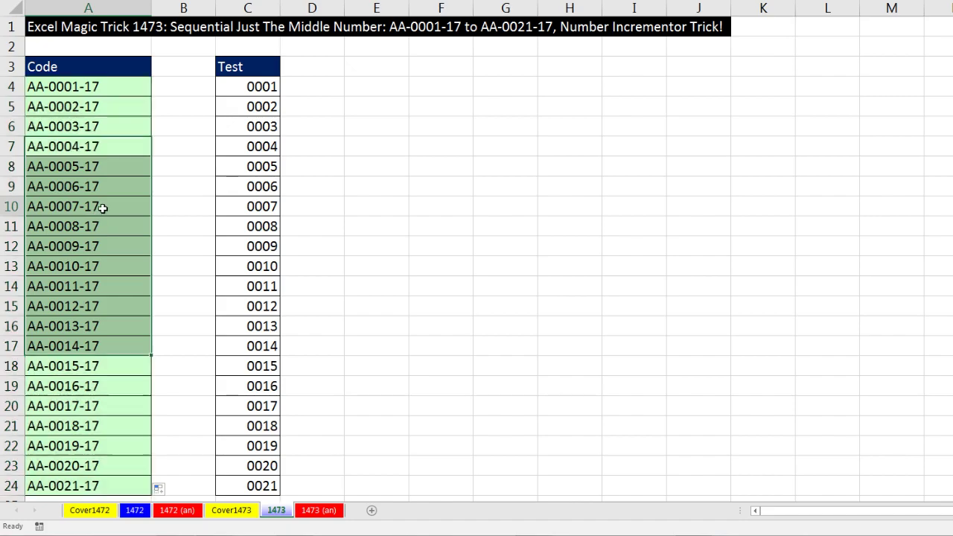
left_click(103, 209)
key("F2")
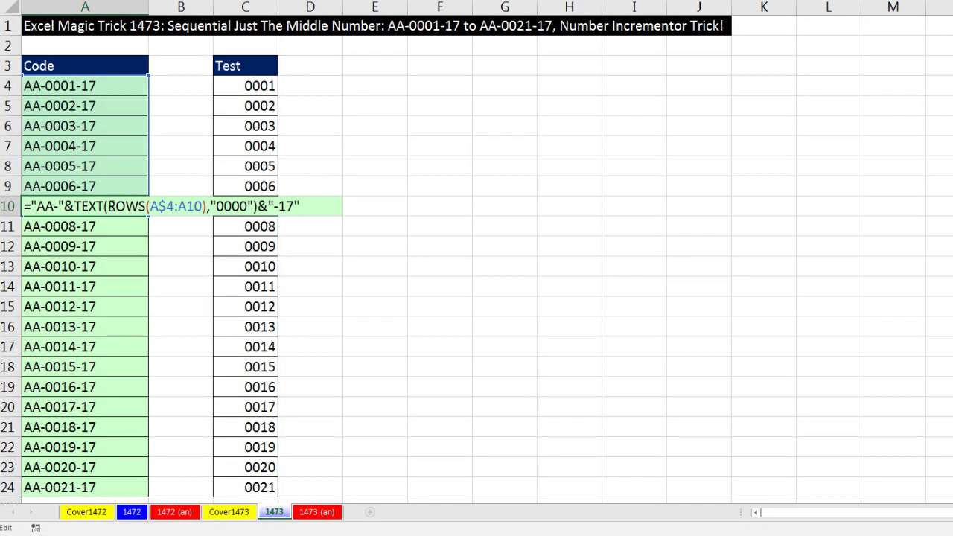
left_click_drag(109, 207, 207, 214)
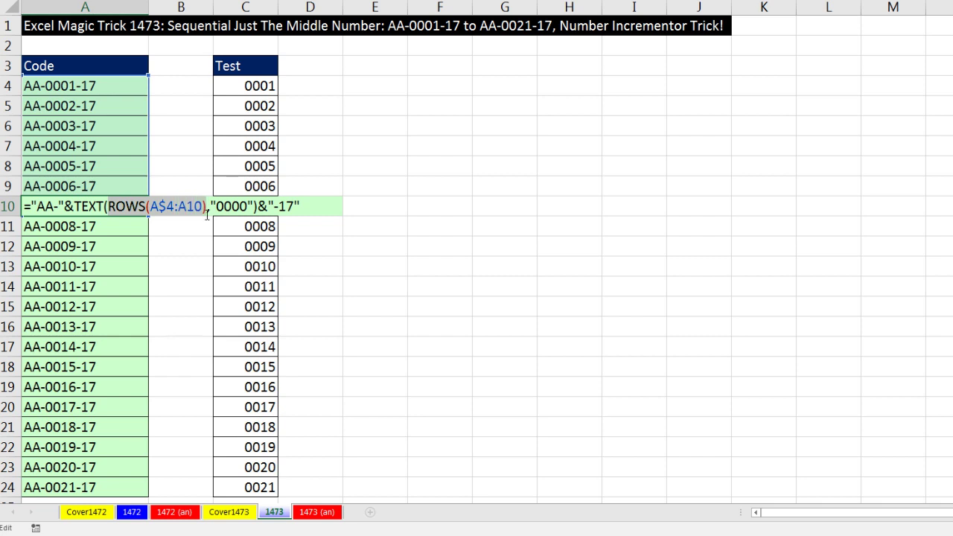
key("Escape")
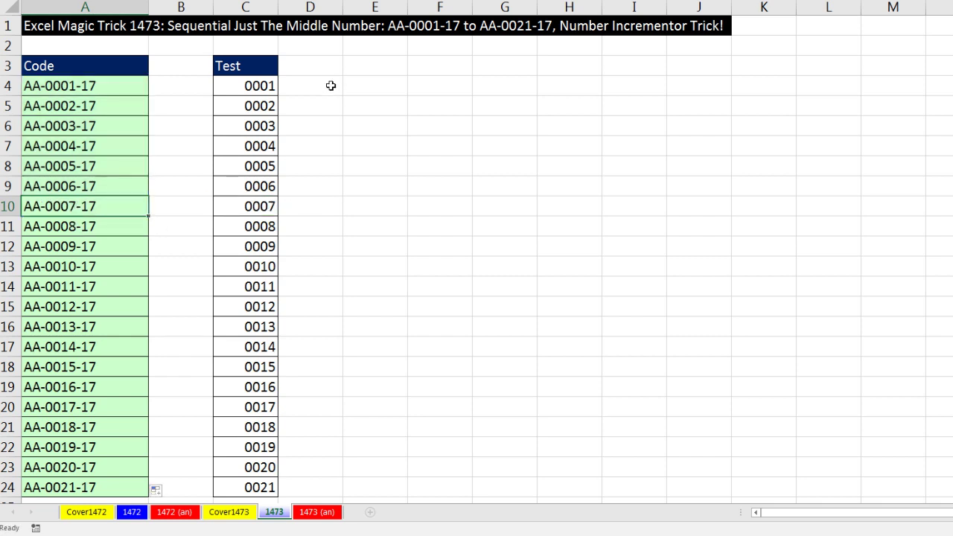
Enter =ROW(A1) in D4 as an alternative number incrementor and copy the formula down through D24.
left_click(330, 85)
type("=row")
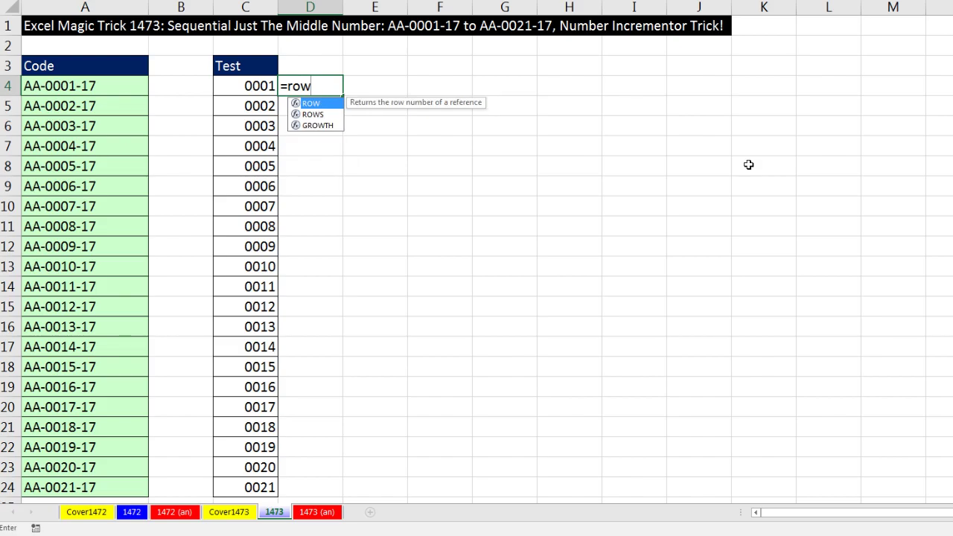
key("Tab")
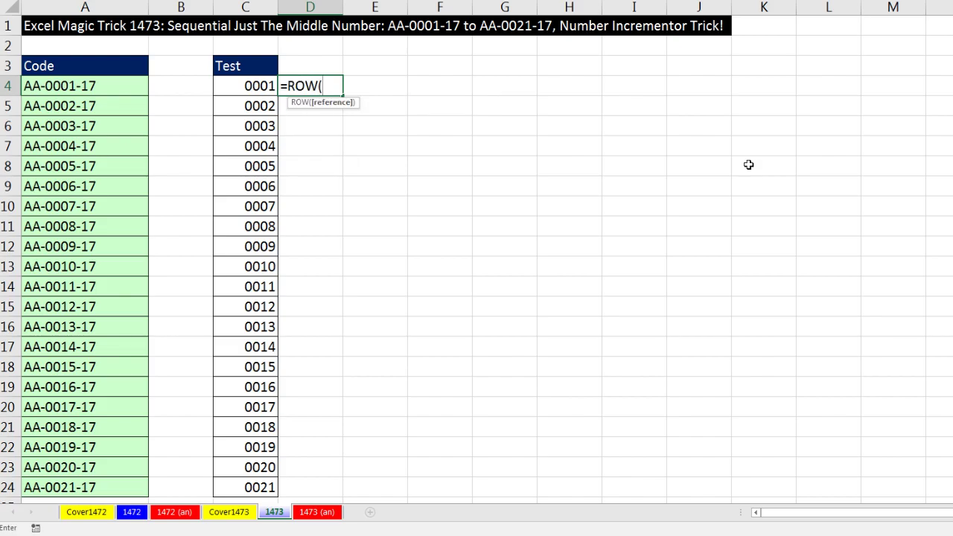
left_click(78, 26)
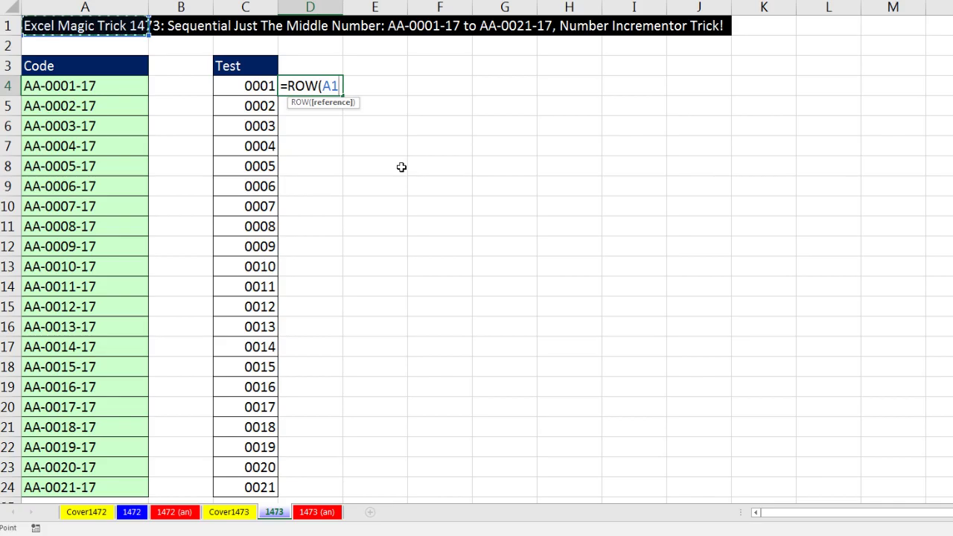
type(")")
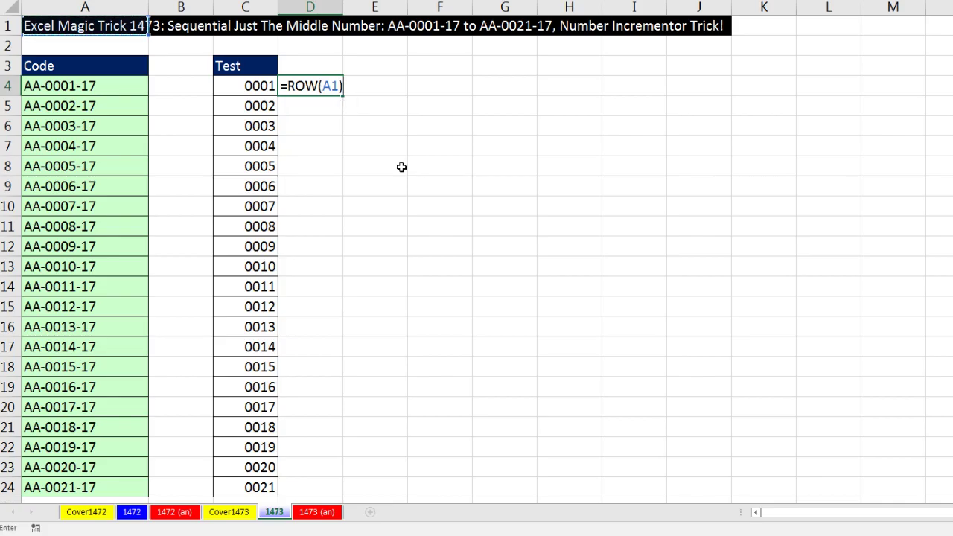
key("ctrl+Return")
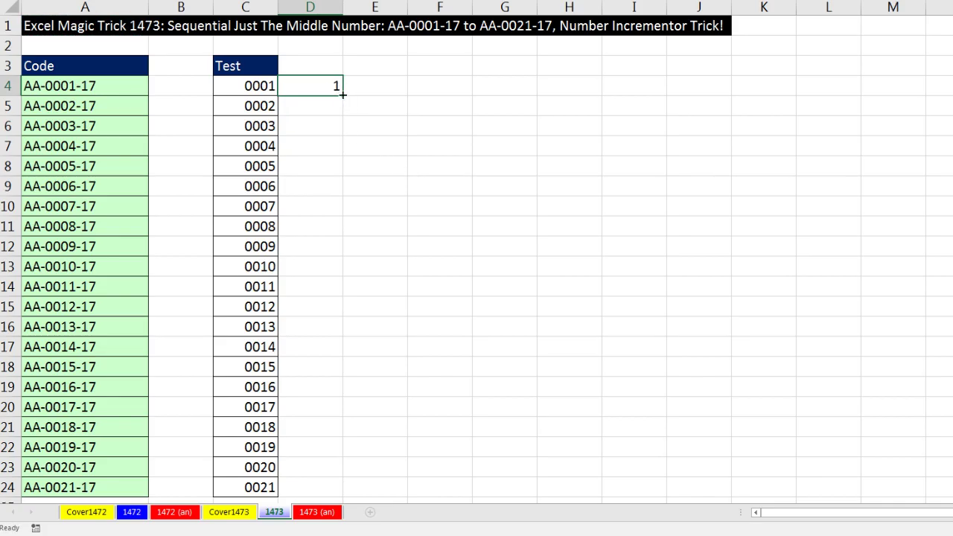
double_click(342, 96)
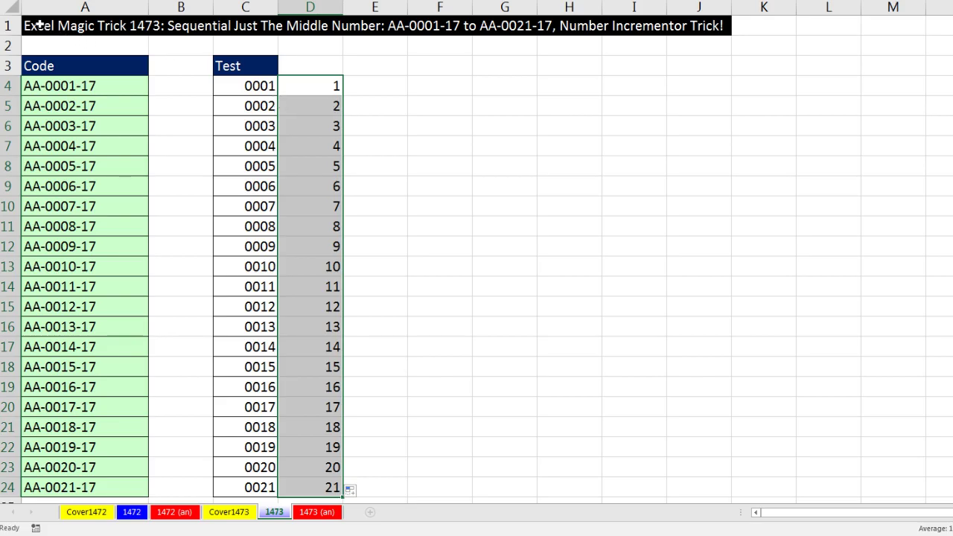
Insert a new blank row above the title in row 1.
left_click(8, 25)
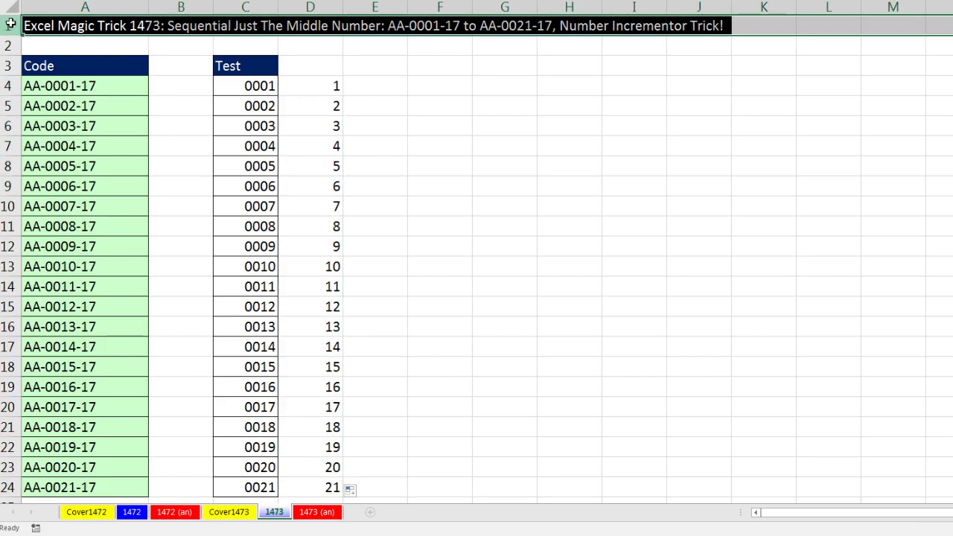
right_click(10, 24)
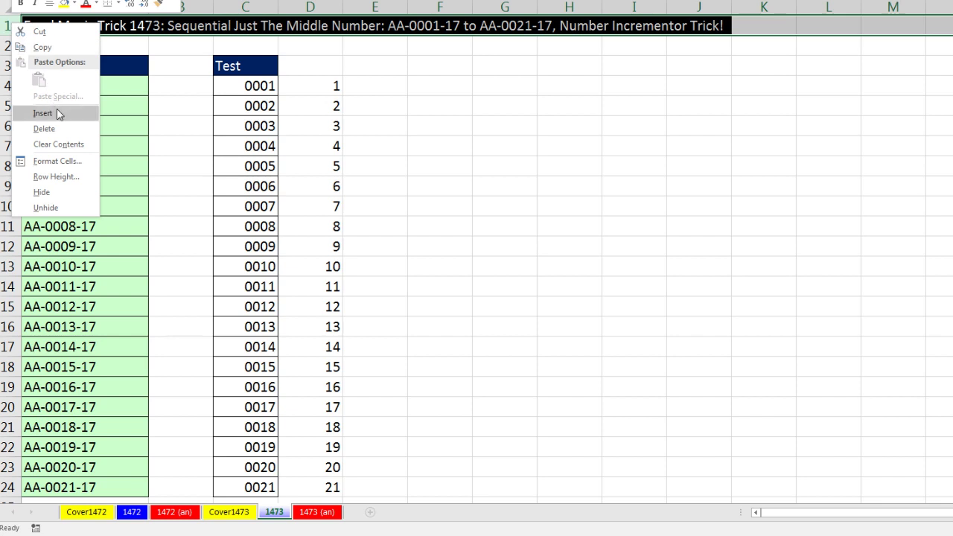
key("Escape")
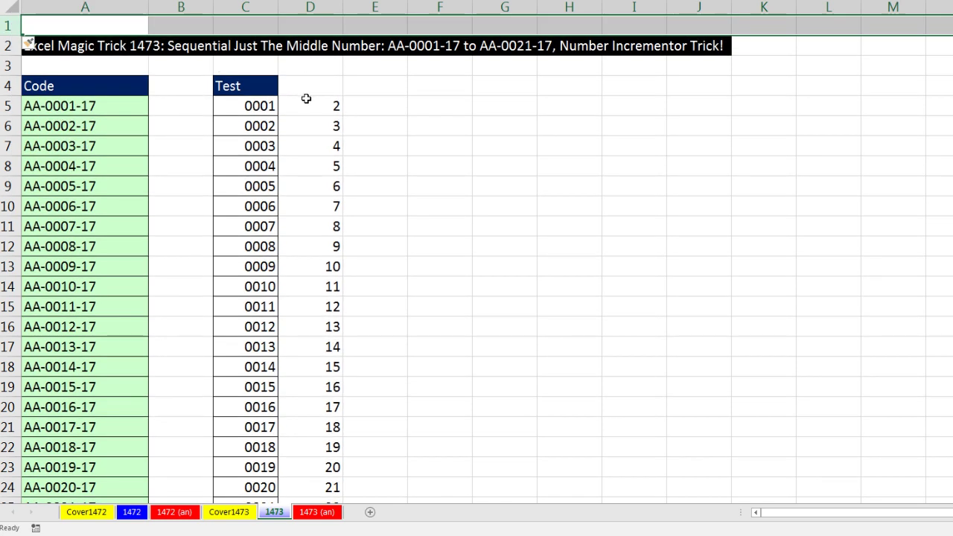
Compare the ROW reference in D5 with the ROWS references in C5, A5 and A10 after the row insertion, without editing the formulas.
left_click(311, 105)
key("F2")
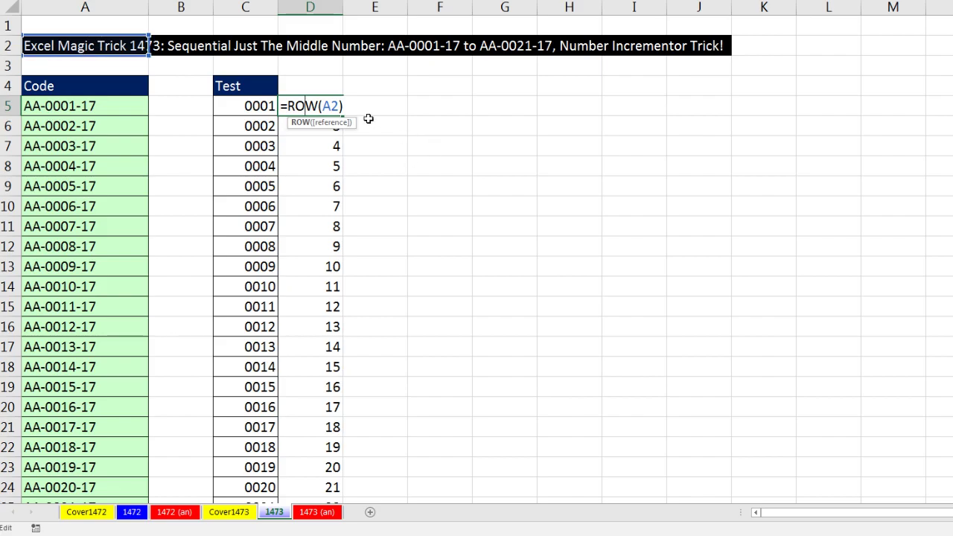
key("Escape")
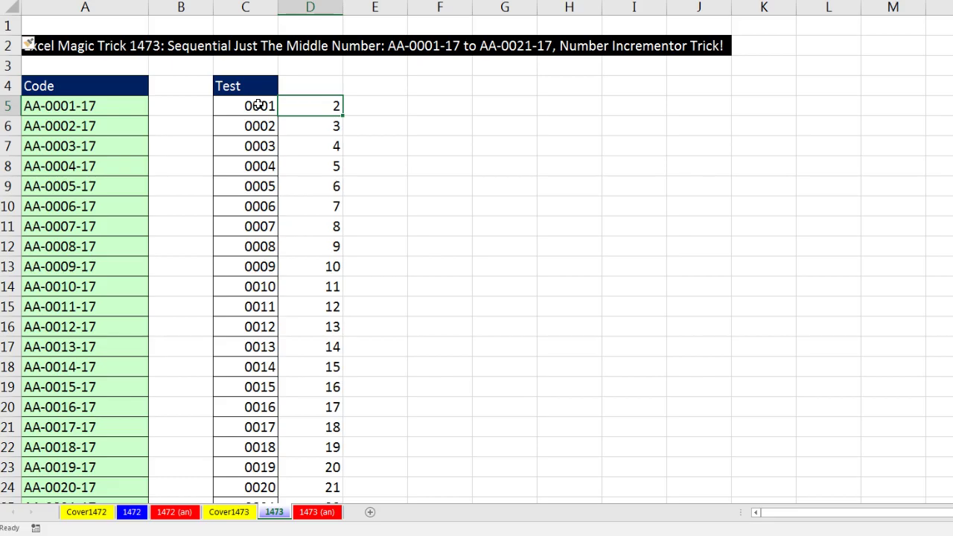
left_click(257, 105)
key("F2")
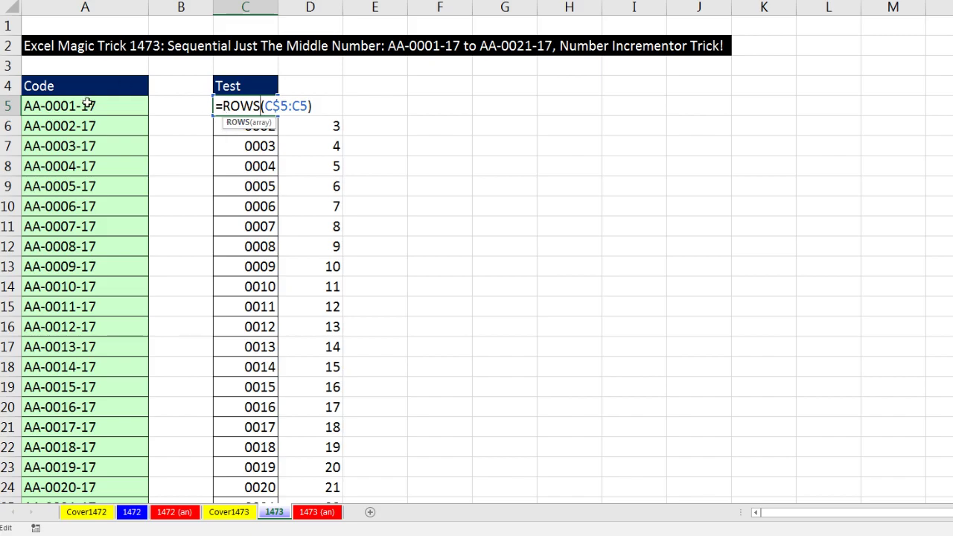
left_click(111, 104)
double_click(123, 108)
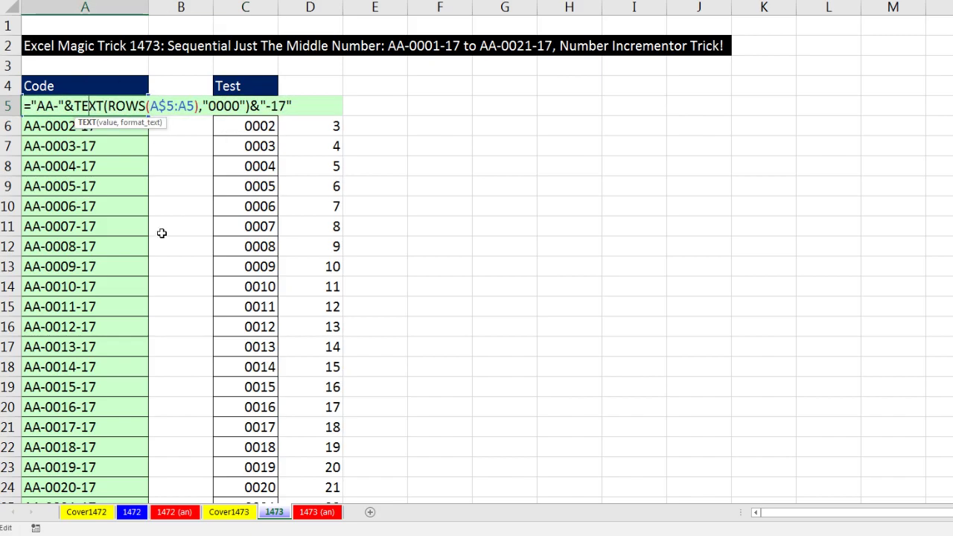
key("ctrl+Return")
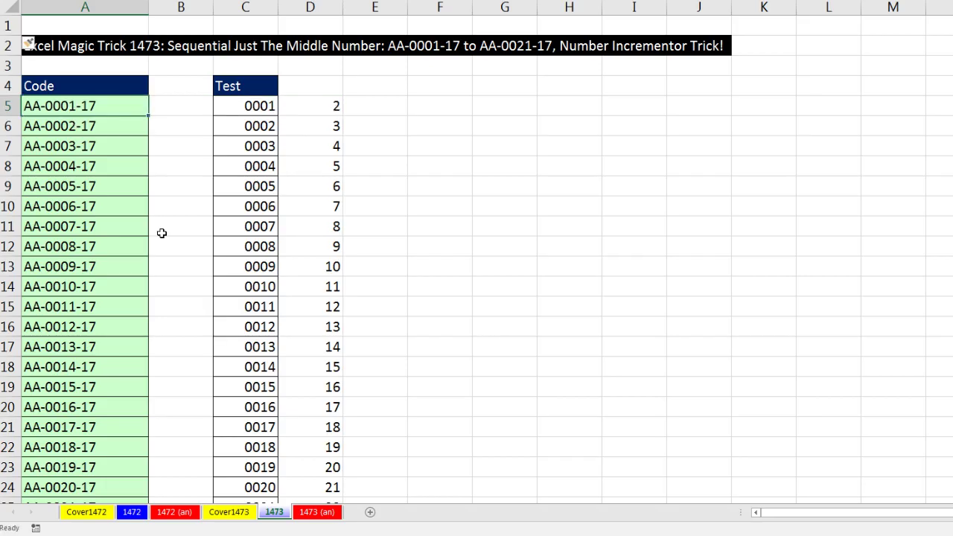
left_click(95, 206)
key("F2")
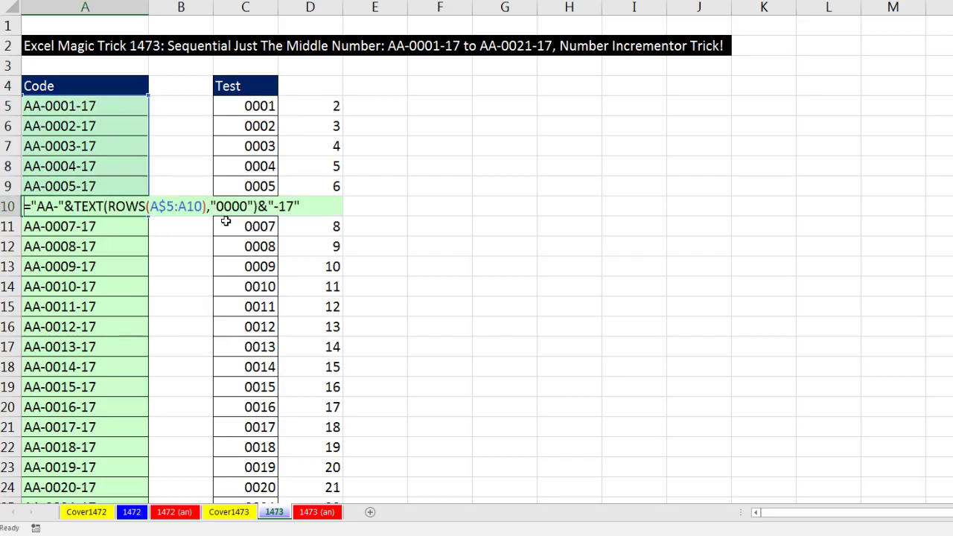